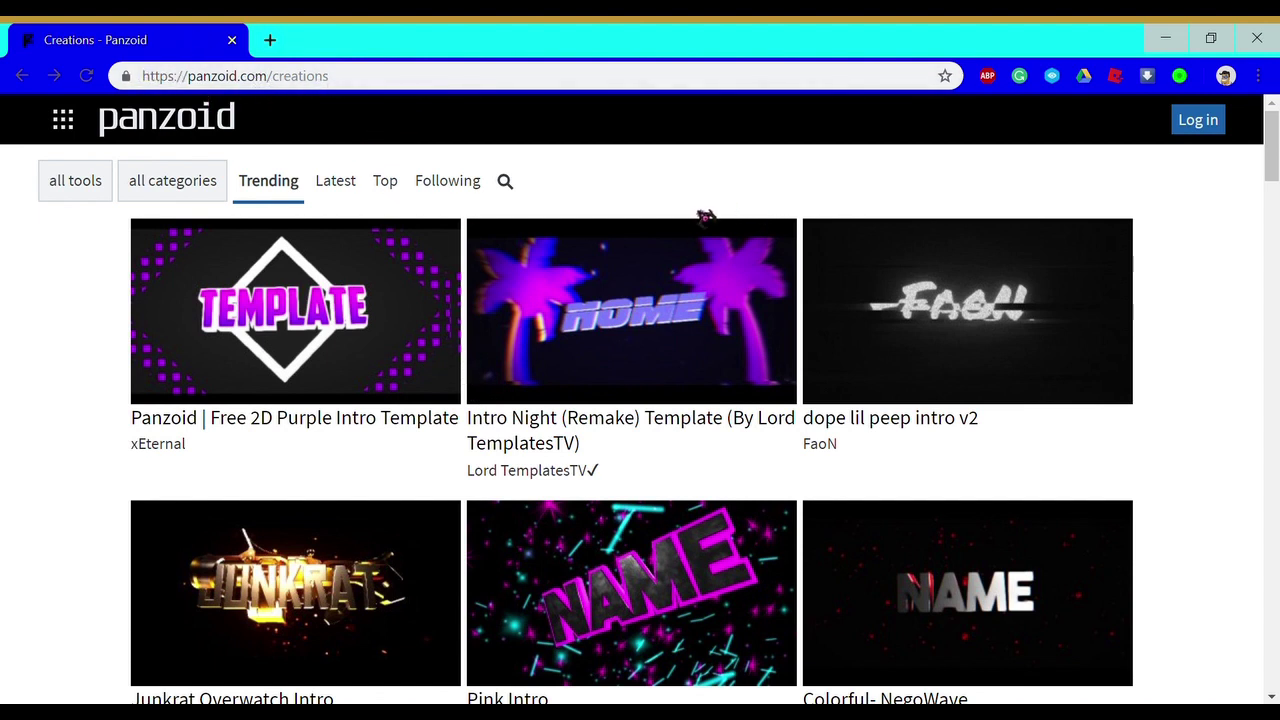
- Browse the trending creations to find an intro template
{"action": "scroll", "coordinate": [722, 211], "scroll_direction": "down", "scroll_amount": 3}
{"action": "scroll", "coordinate": [700, 218], "scroll_direction": "down", "scroll_amount": 3}
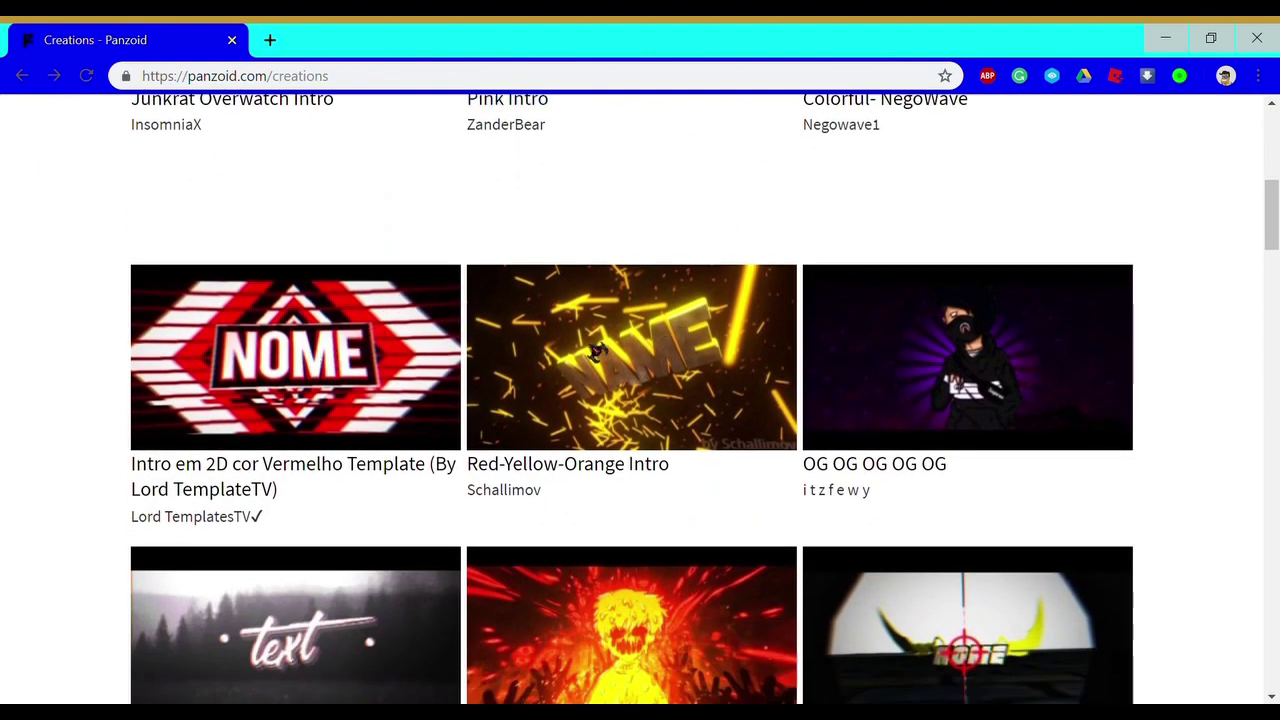
{"action": "scroll", "coordinate": [814, 332], "scroll_direction": "down", "scroll_amount": 2}
{"action": "scroll", "coordinate": [806, 354], "scroll_direction": "down", "scroll_amount": 1}
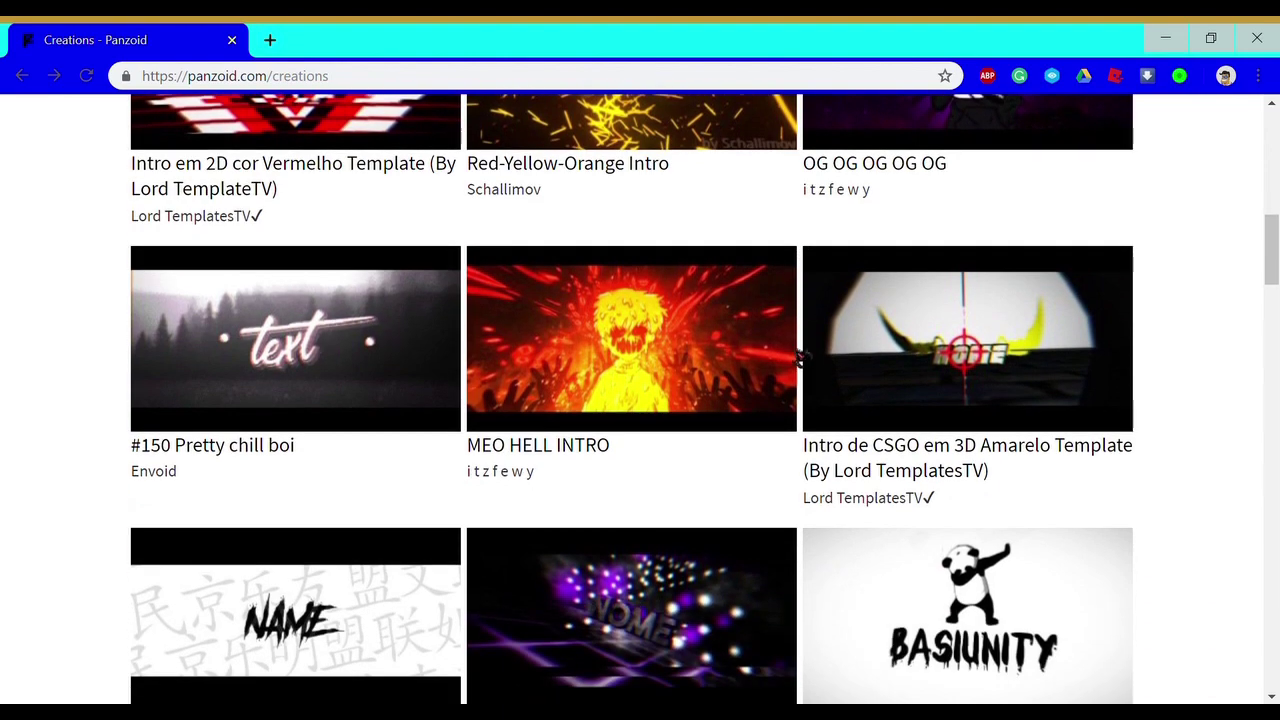
{"action": "scroll", "coordinate": [678, 368], "scroll_direction": "down", "scroll_amount": 3}
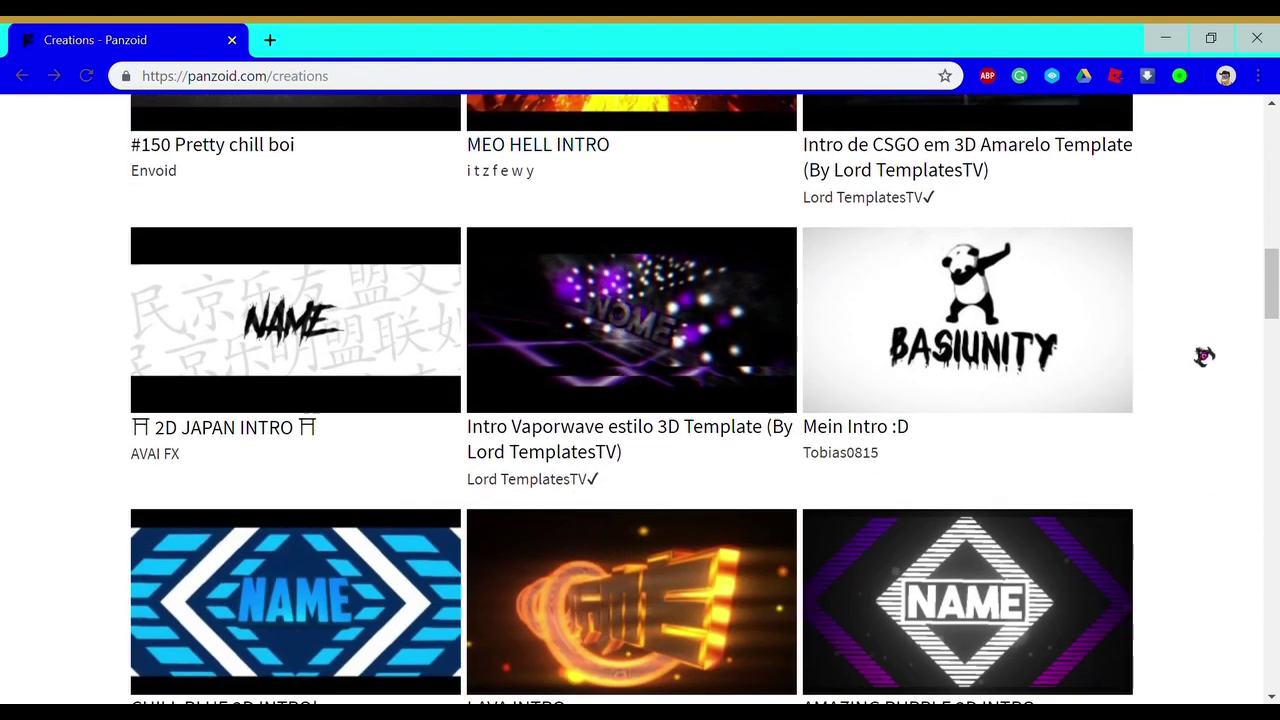
{"action": "scroll", "coordinate": [1030, 388], "scroll_direction": "down", "scroll_amount": 3}
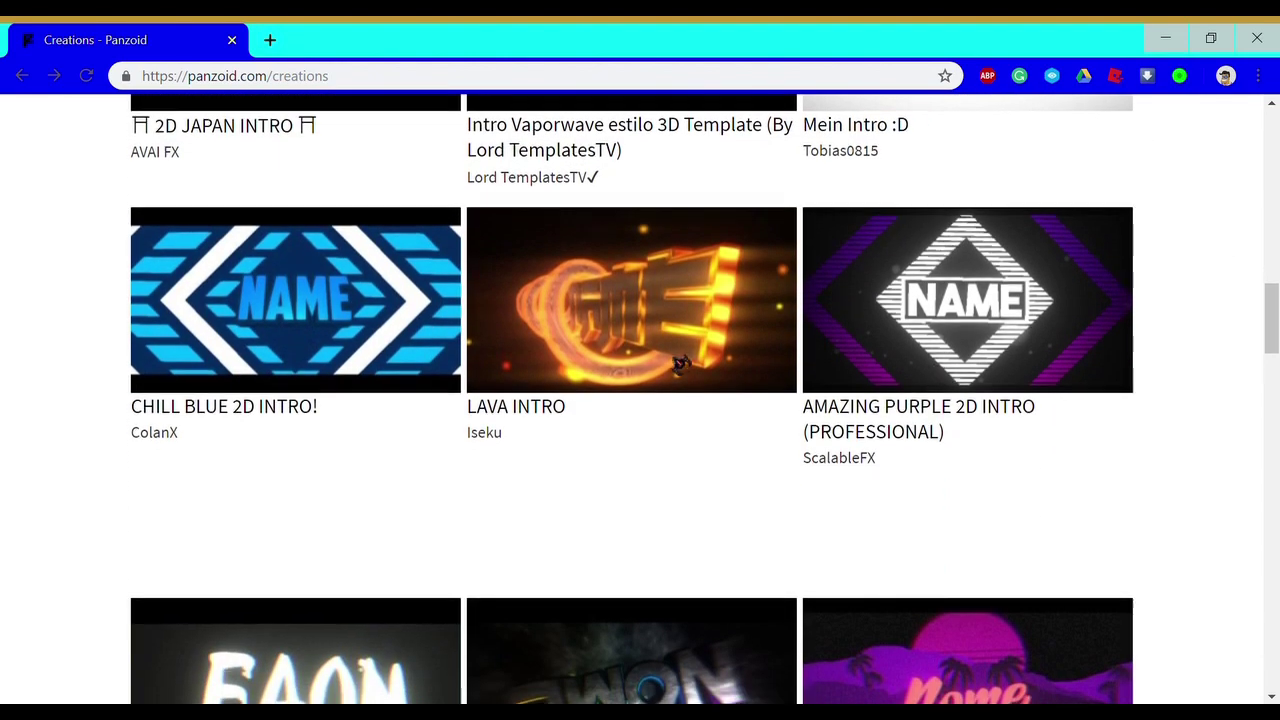
{"action": "scroll", "coordinate": [698, 412], "scroll_direction": "down", "scroll_amount": 1}
{"action": "scroll", "coordinate": [698, 412], "scroll_direction": "down", "scroll_amount": 8}
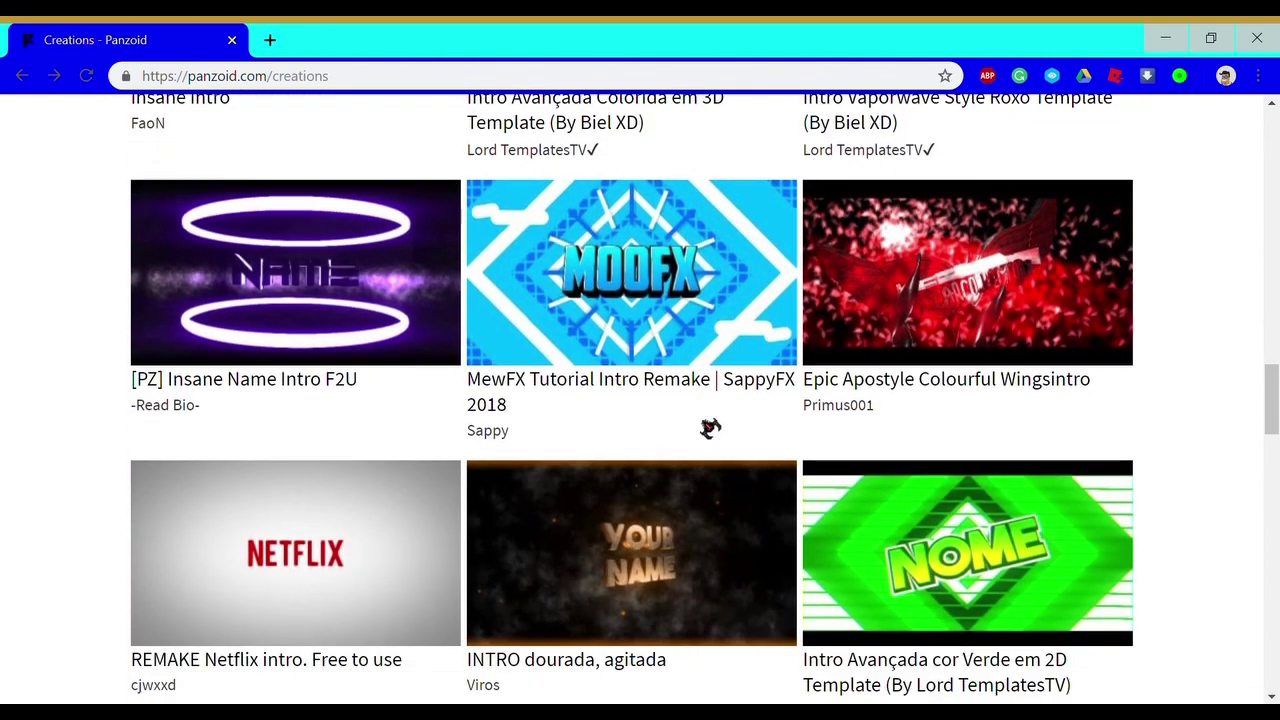
{"action": "scroll", "coordinate": [708, 428], "scroll_direction": "down", "scroll_amount": 3}
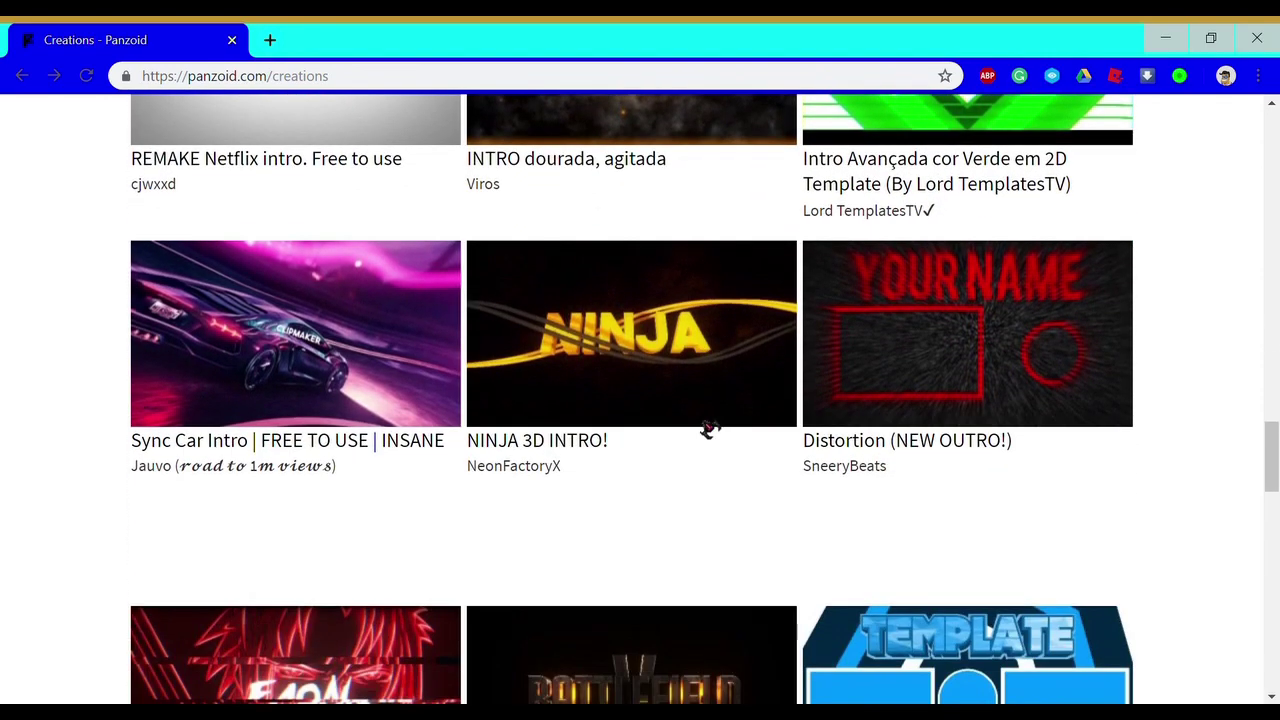
{"action": "scroll", "coordinate": [708, 428], "scroll_direction": "down", "scroll_amount": 3}
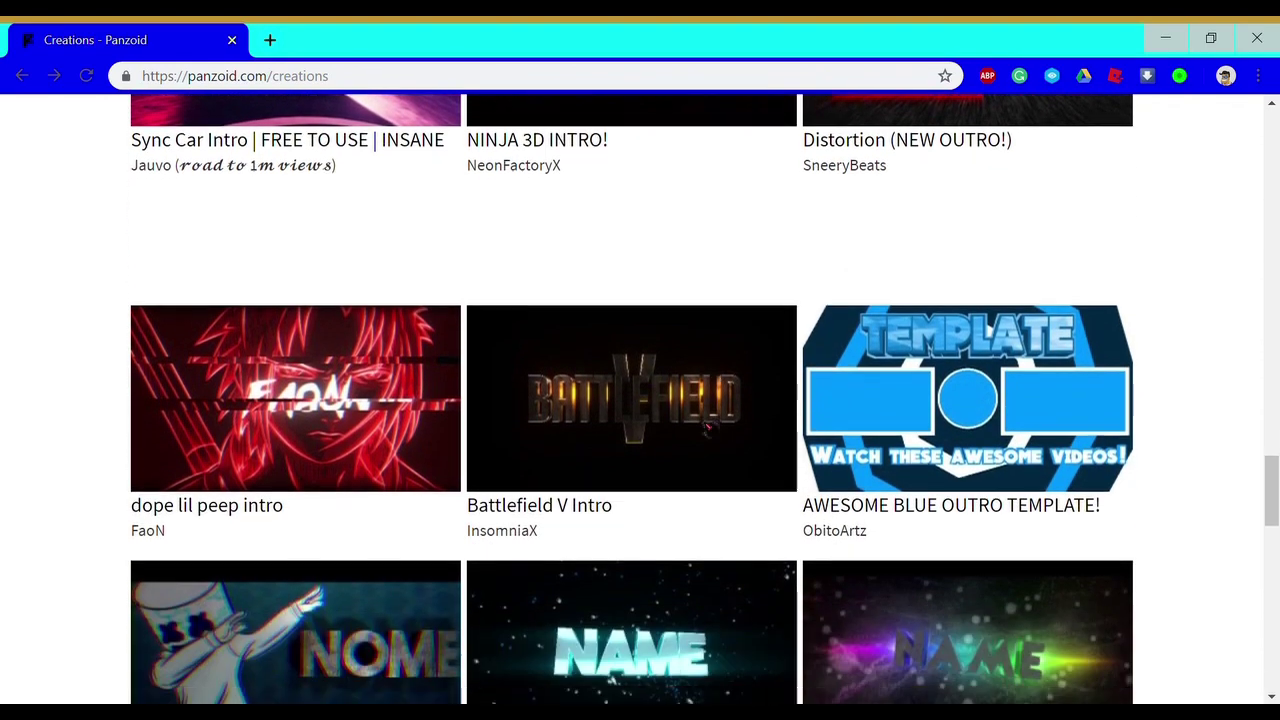
{"action": "scroll", "coordinate": [706, 428], "scroll_direction": "down", "scroll_amount": 2}
{"action": "scroll", "coordinate": [711, 420], "scroll_direction": "down", "scroll_amount": 3}
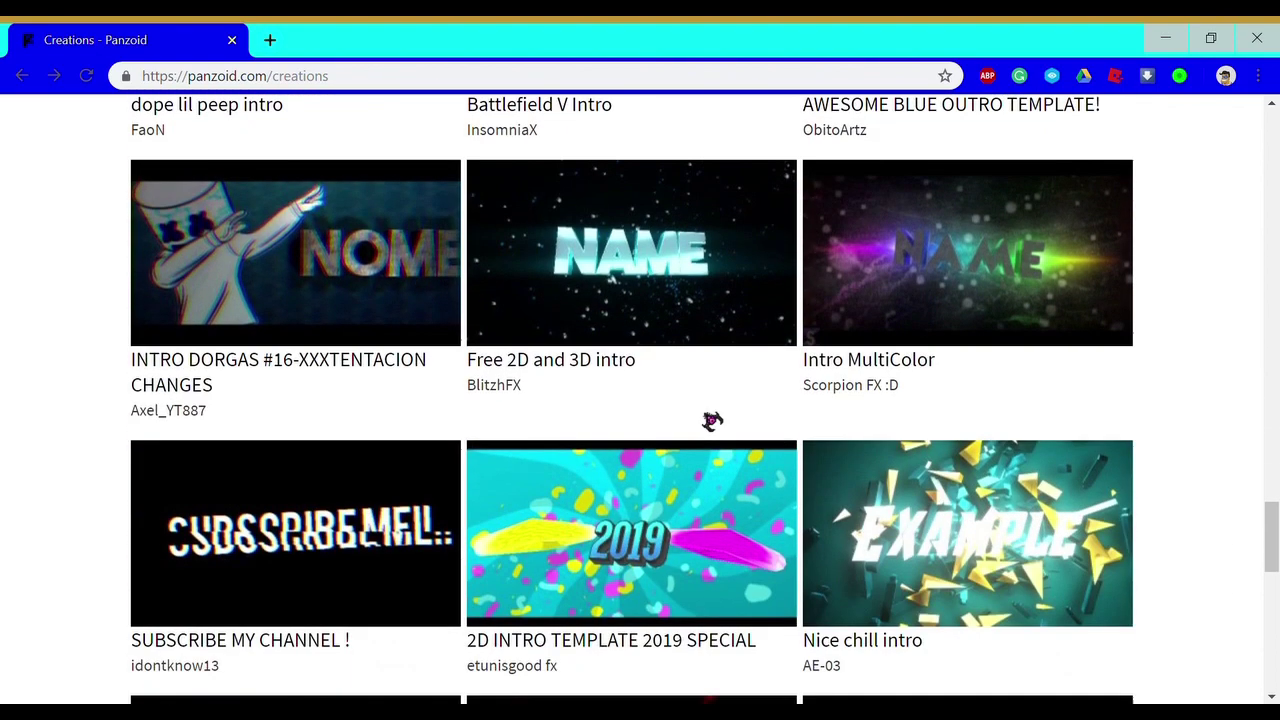
{"action": "scroll", "coordinate": [711, 420], "scroll_direction": "down", "scroll_amount": 3}
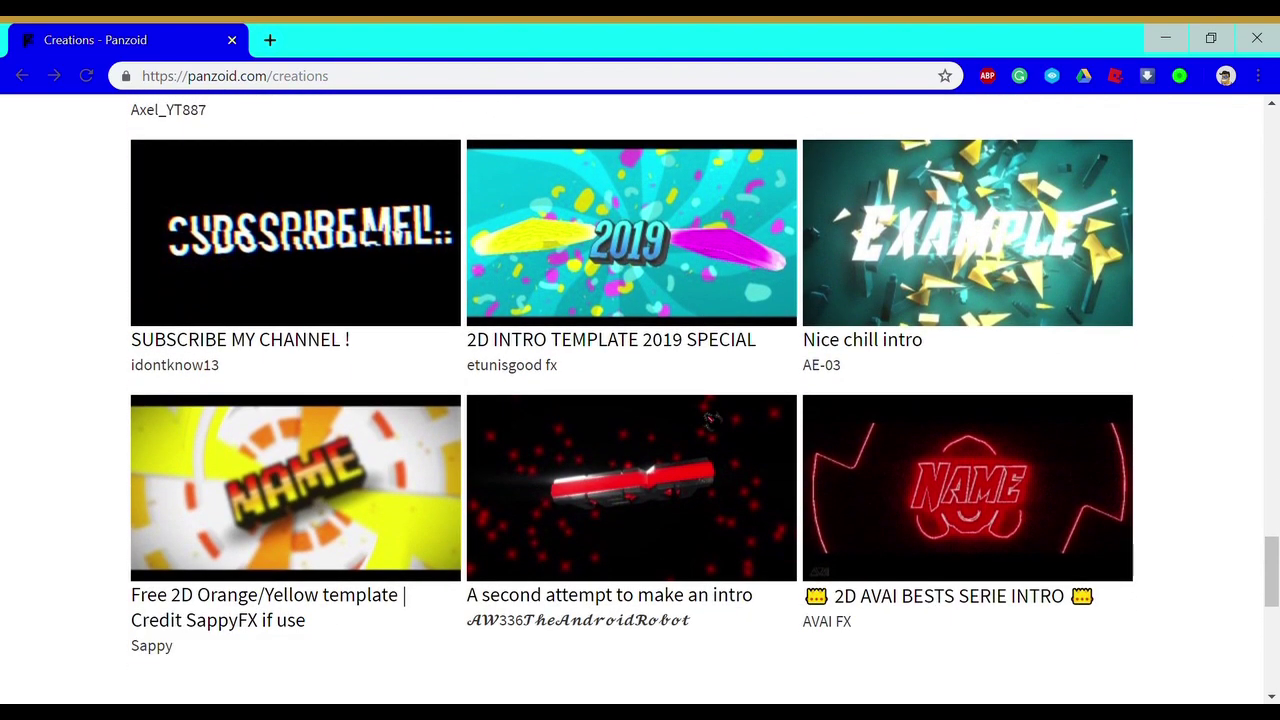
{"action": "scroll", "coordinate": [708, 420], "scroll_direction": "down", "scroll_amount": 1}
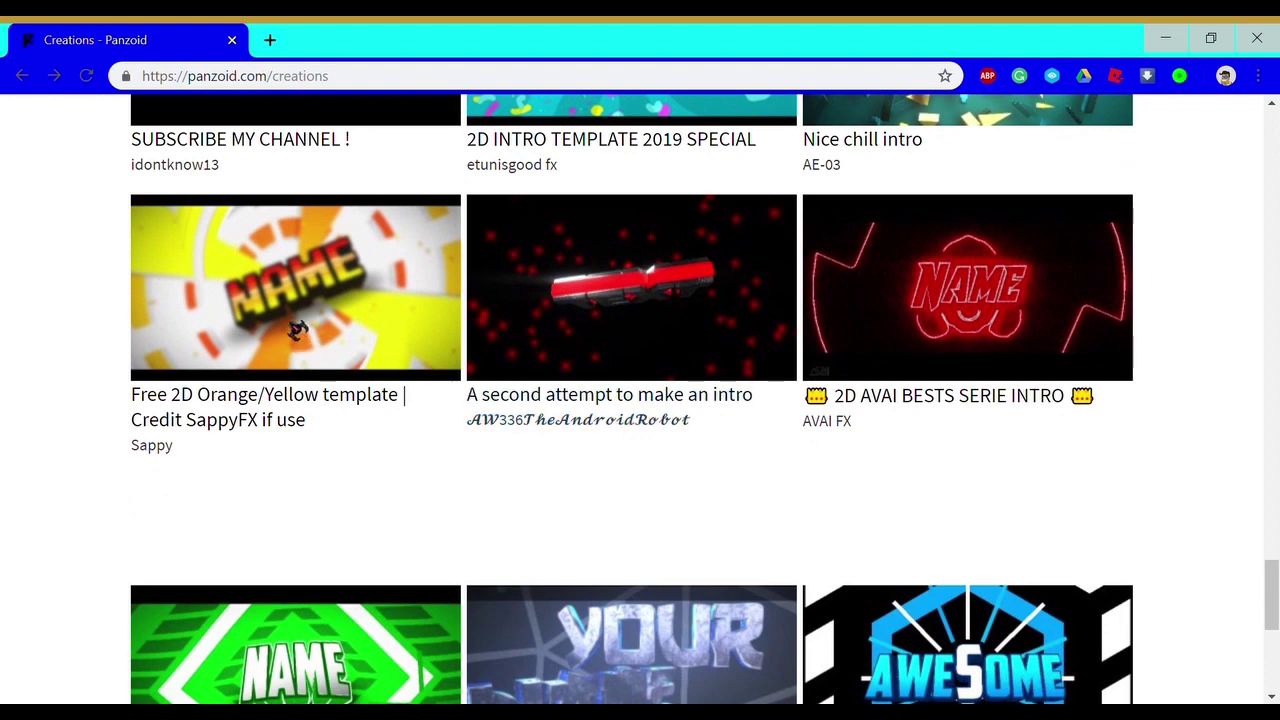
- Open the "Free 2D Orange/Yellow template | Credit SappyFX if use" creation in Clipmaker and preview its animation
{"action": "left_click", "coordinate": [300, 288]}
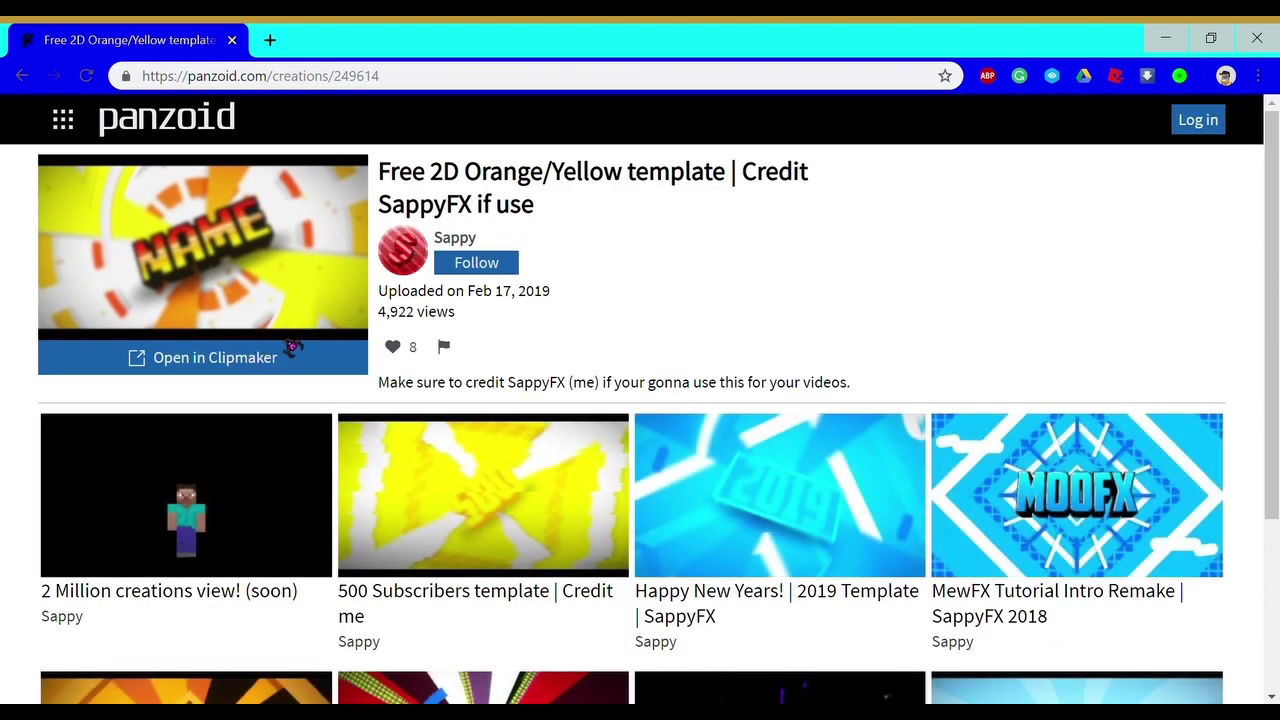
{"action": "left_click", "coordinate": [234, 368]}
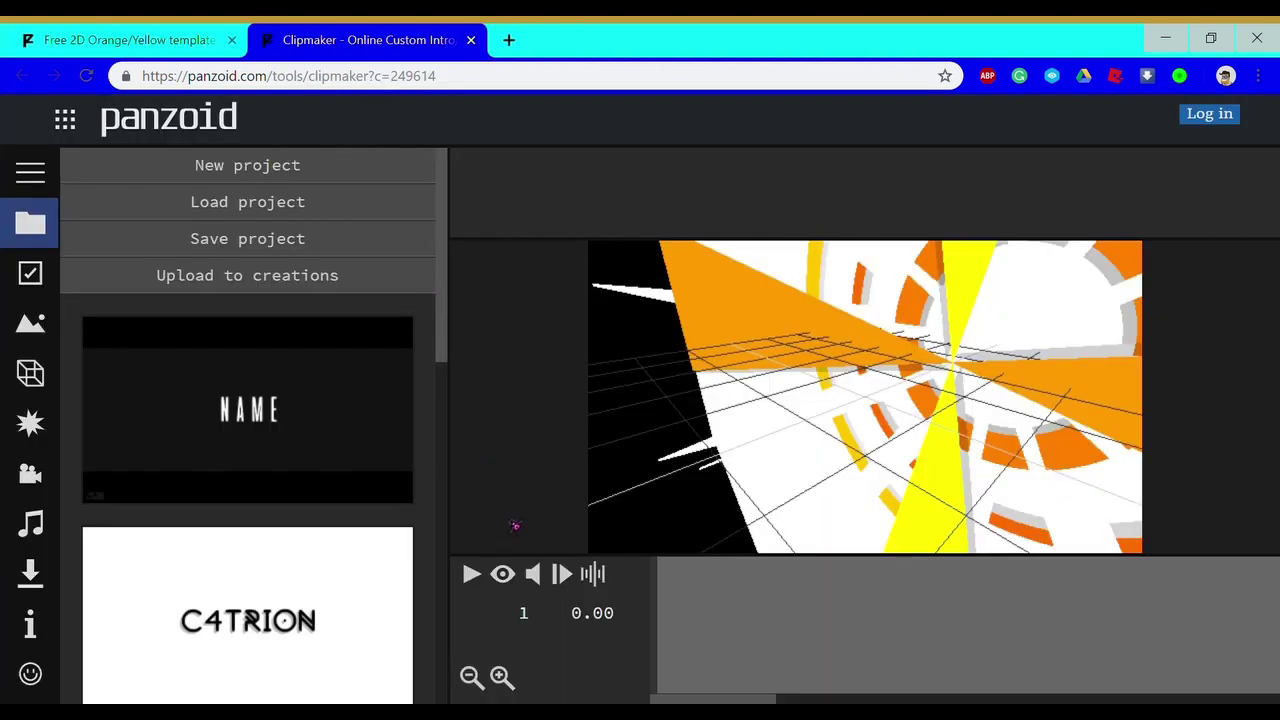
{"action": "left_click", "coordinate": [474, 576]}
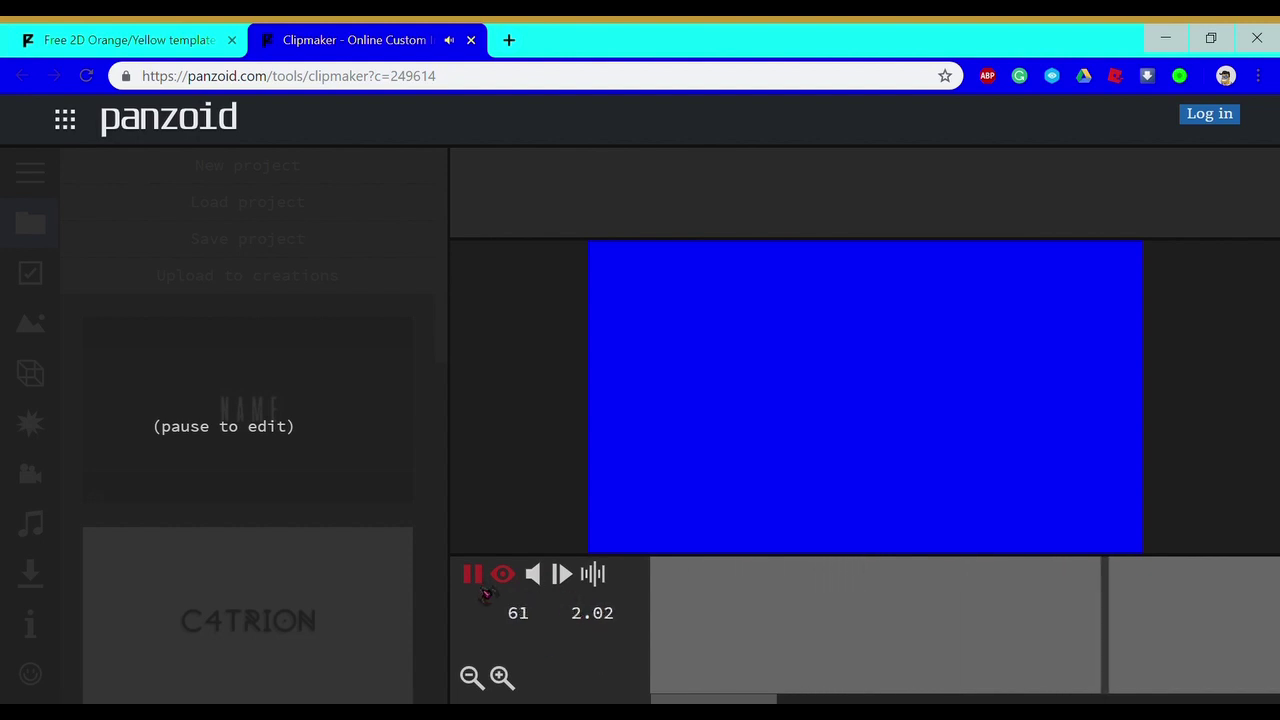
{"action": "left_click", "coordinate": [474, 576]}
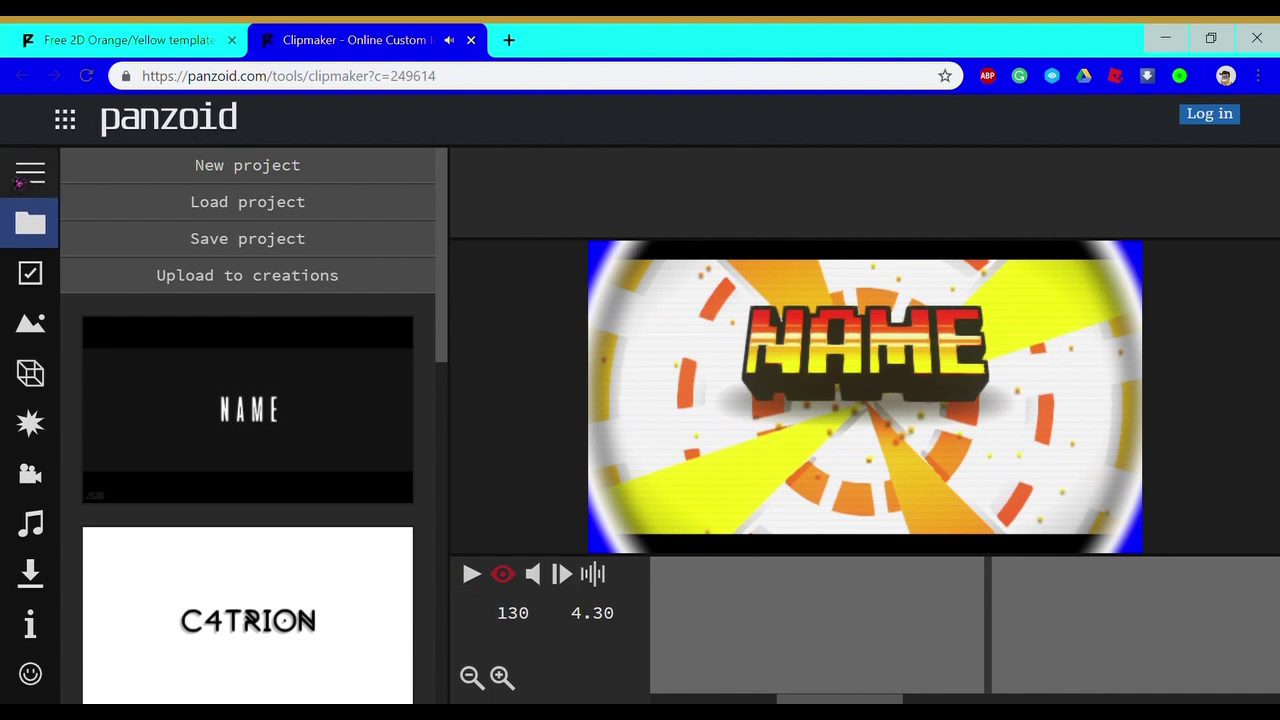
- Change the first NAME text object under group TEXT G4 to "DrachenToter"
{"action": "mouse_move", "coordinate": [30, 372]}
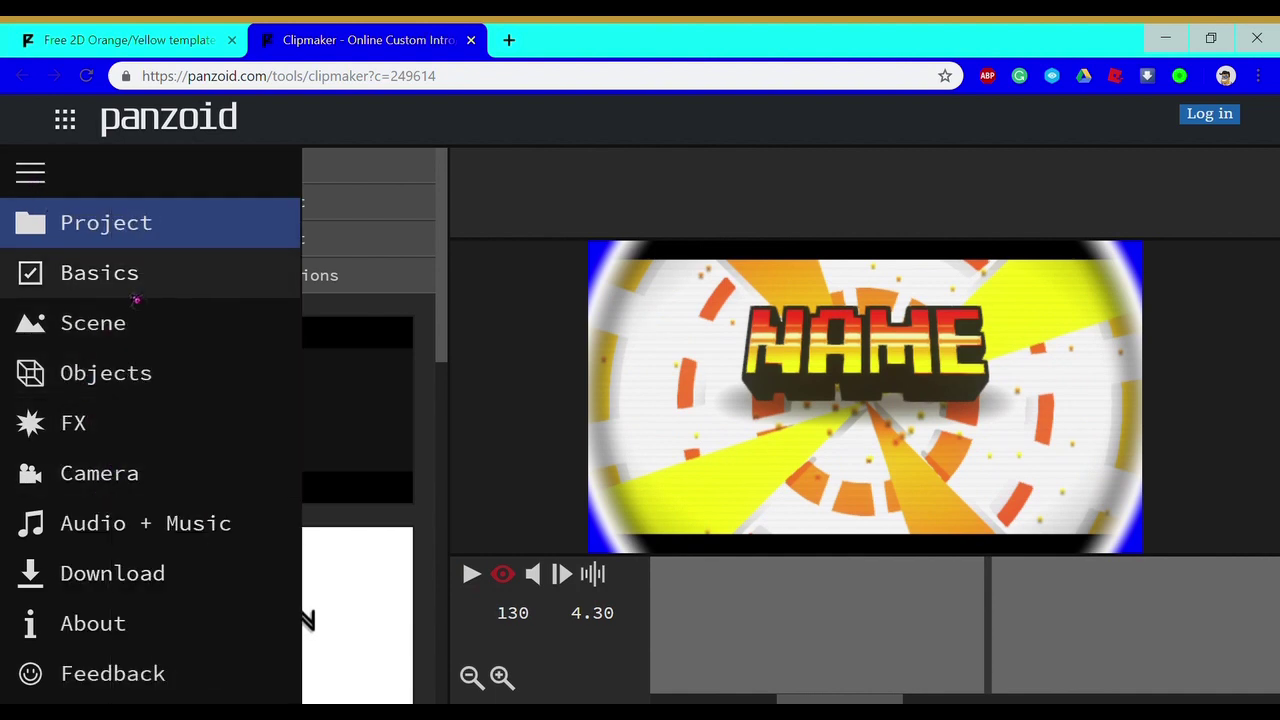
{"action": "left_click", "coordinate": [140, 392]}
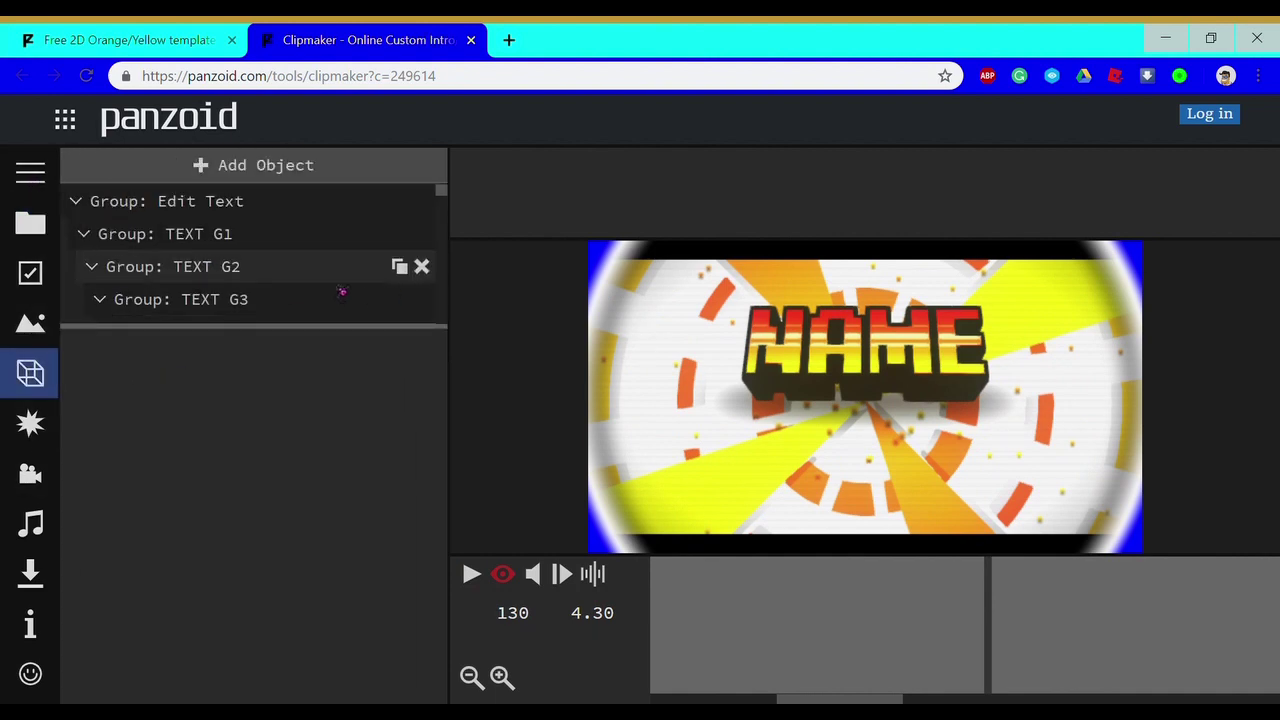
{"action": "scroll", "coordinate": [160, 310], "scroll_direction": "down", "scroll_amount": 1}
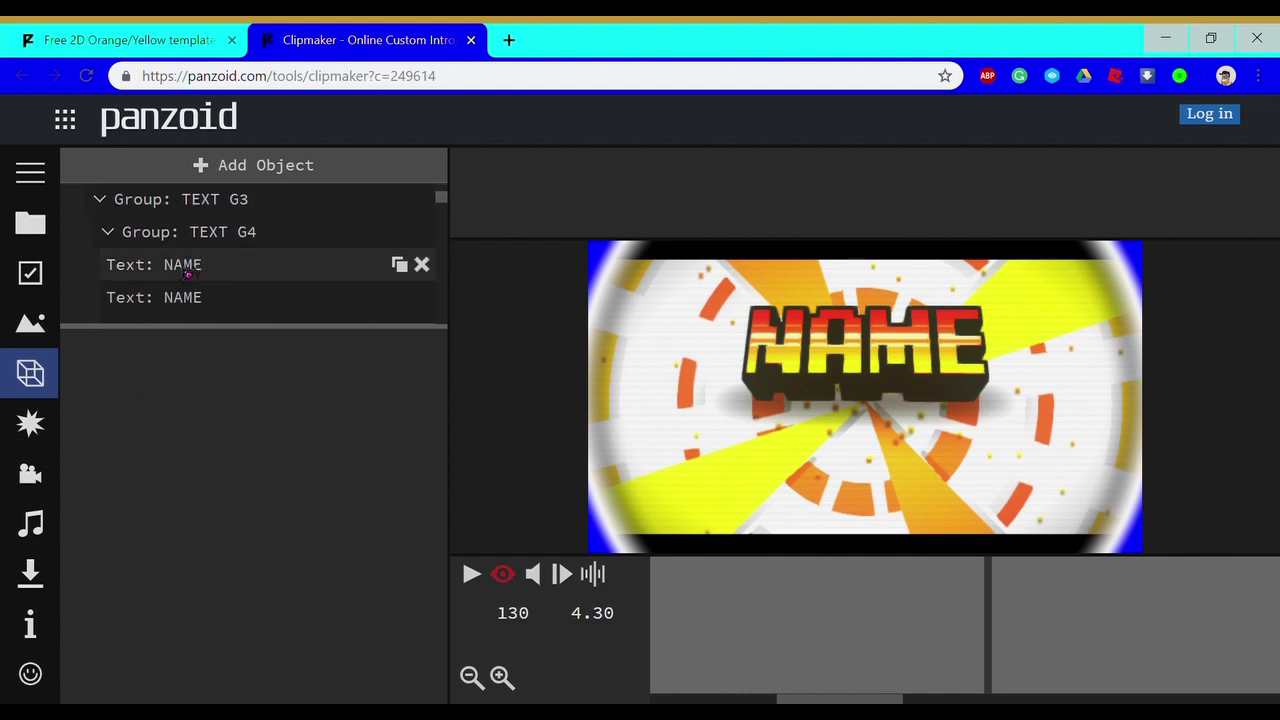
{"action": "left_click", "coordinate": [188, 266]}
{"action": "left_click_drag", "start_coordinate": [218, 405], "coordinate": [77, 408]}
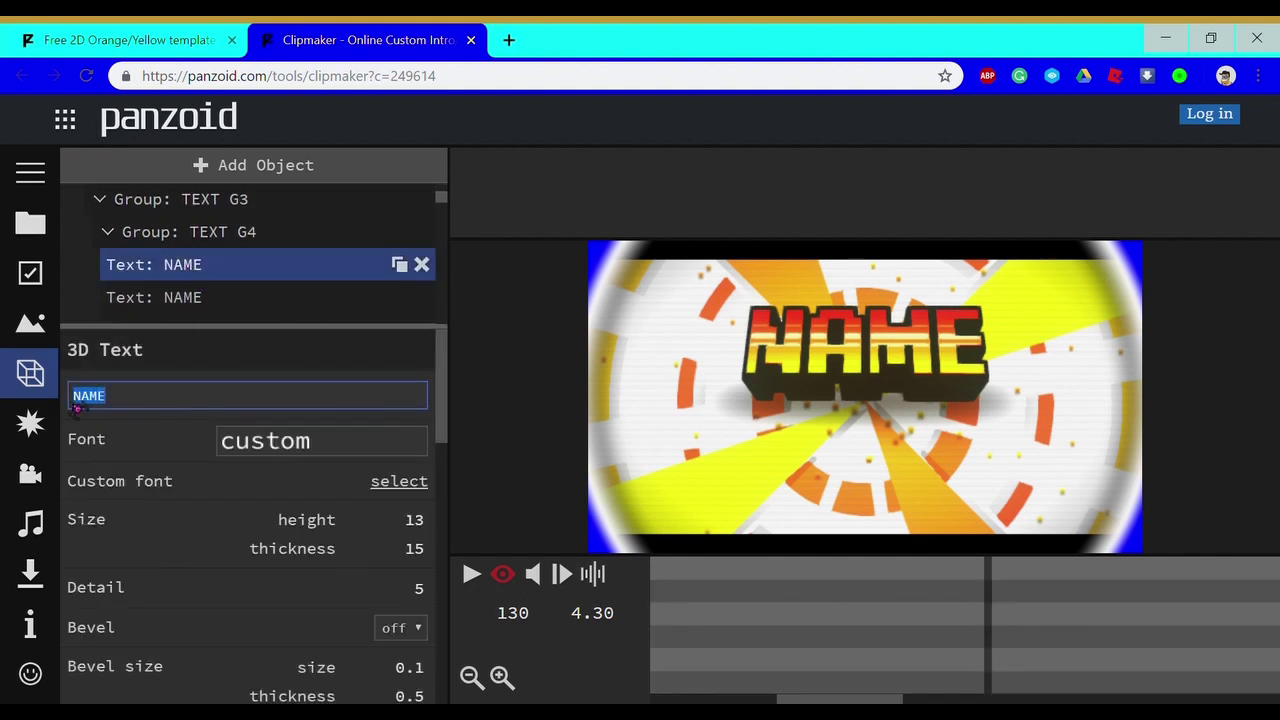
{"action": "type", "text": "DrachenToter"}
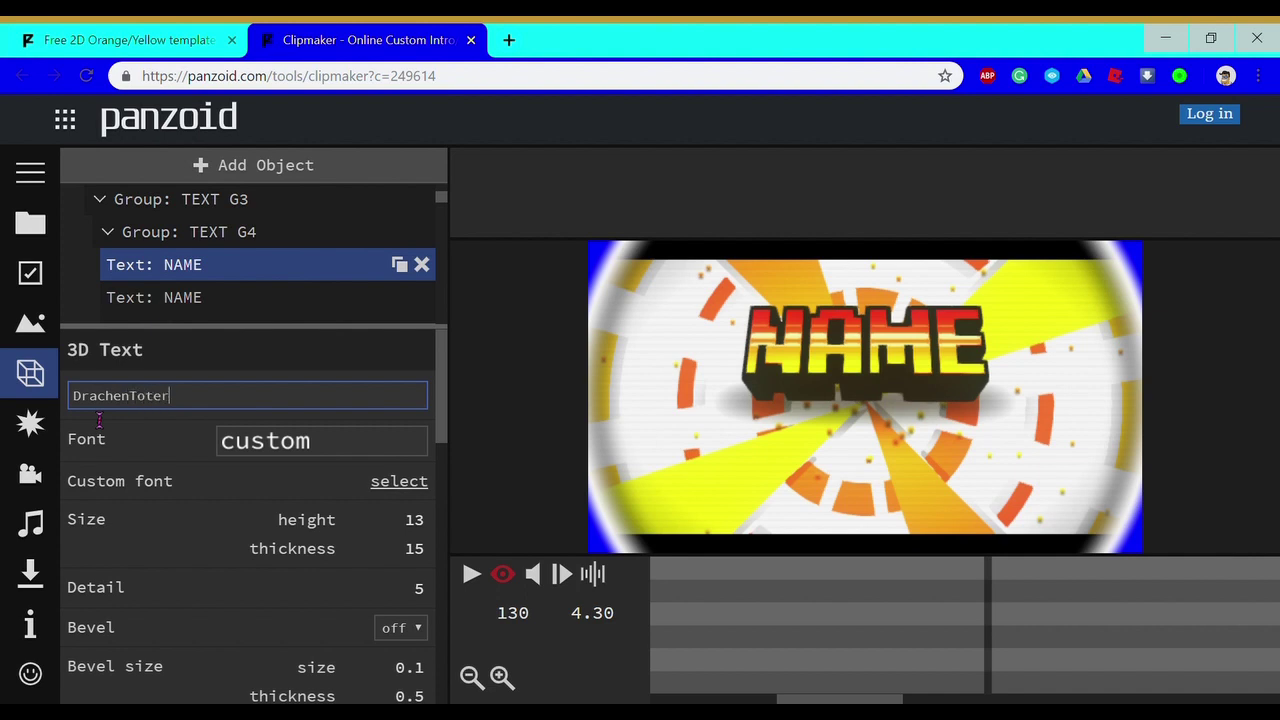
- Replace the second NAME text object's wording with "DrachenToter"
{"action": "scroll", "coordinate": [171, 286], "scroll_direction": "down", "scroll_amount": 2}
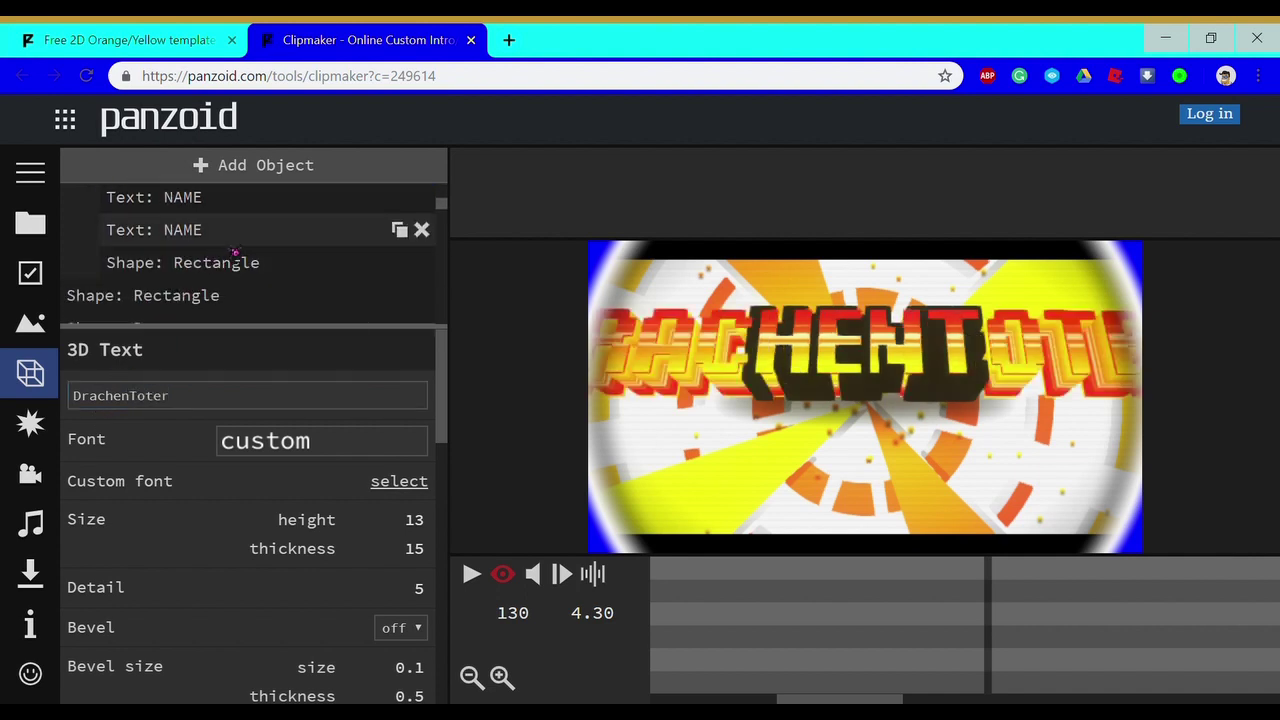
{"action": "left_click", "coordinate": [216, 208]}
{"action": "left_click", "coordinate": [190, 404]}
{"action": "left_click_drag", "start_coordinate": [146, 420], "coordinate": [95, 418]}
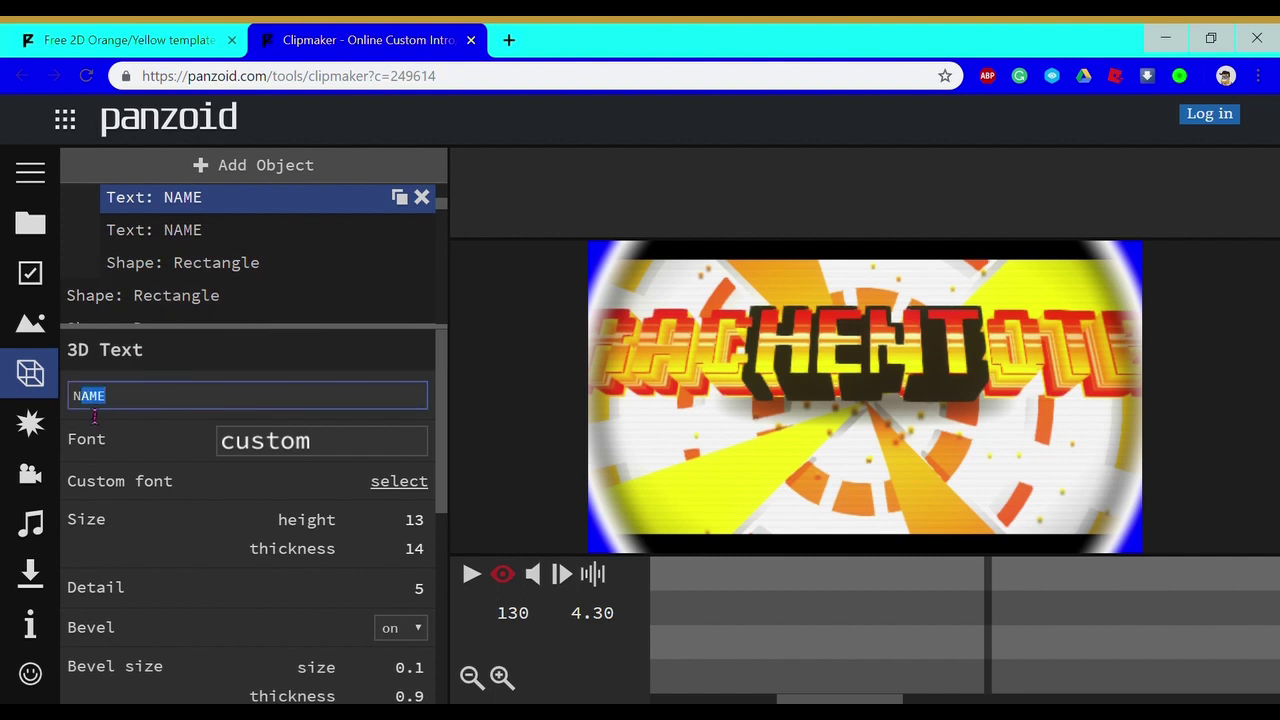
{"action": "key", "text": "BackSpace"}
{"action": "type", "text": "DrachenToter"}
{"action": "key", "text": "Return"}
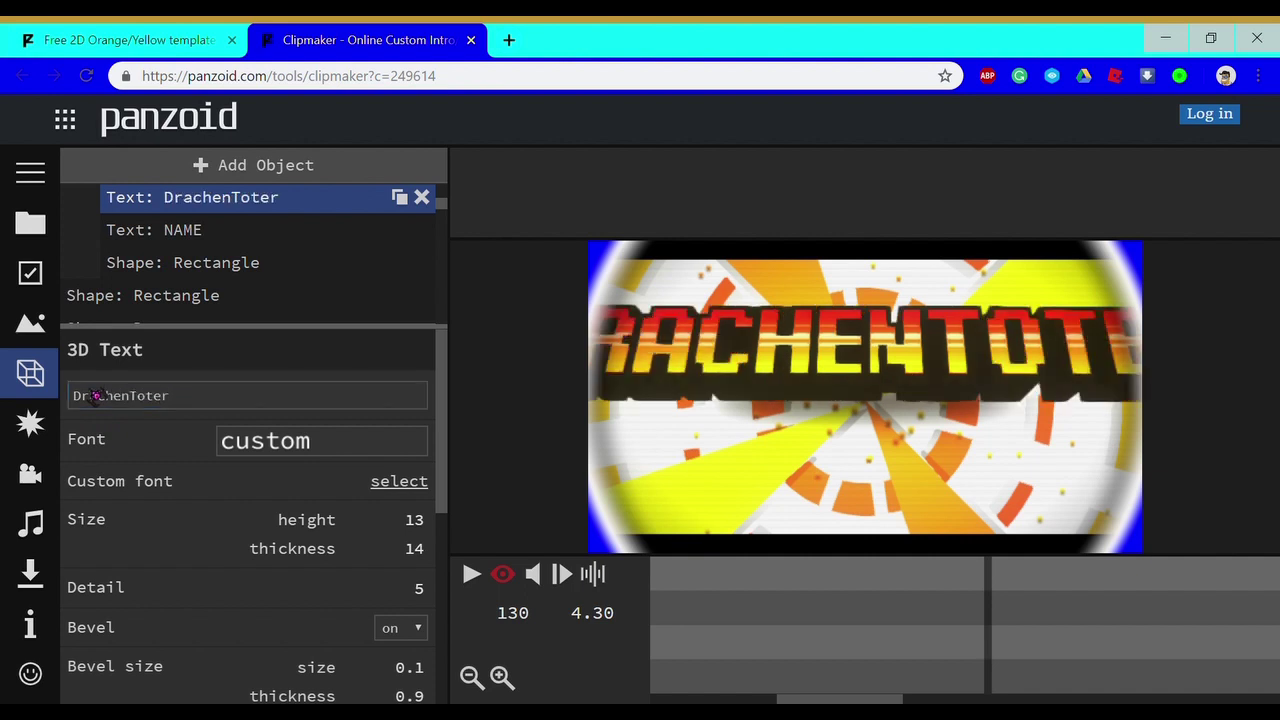
- Set the last remaining NAME text object, just above the rectangle shape, to "DrachenToter"
{"action": "left_click", "coordinate": [258, 242]}
{"action": "left_click", "coordinate": [189, 391]}
{"action": "key", "text": "ctrl+a"}
{"action": "type", "text": "Dr"}
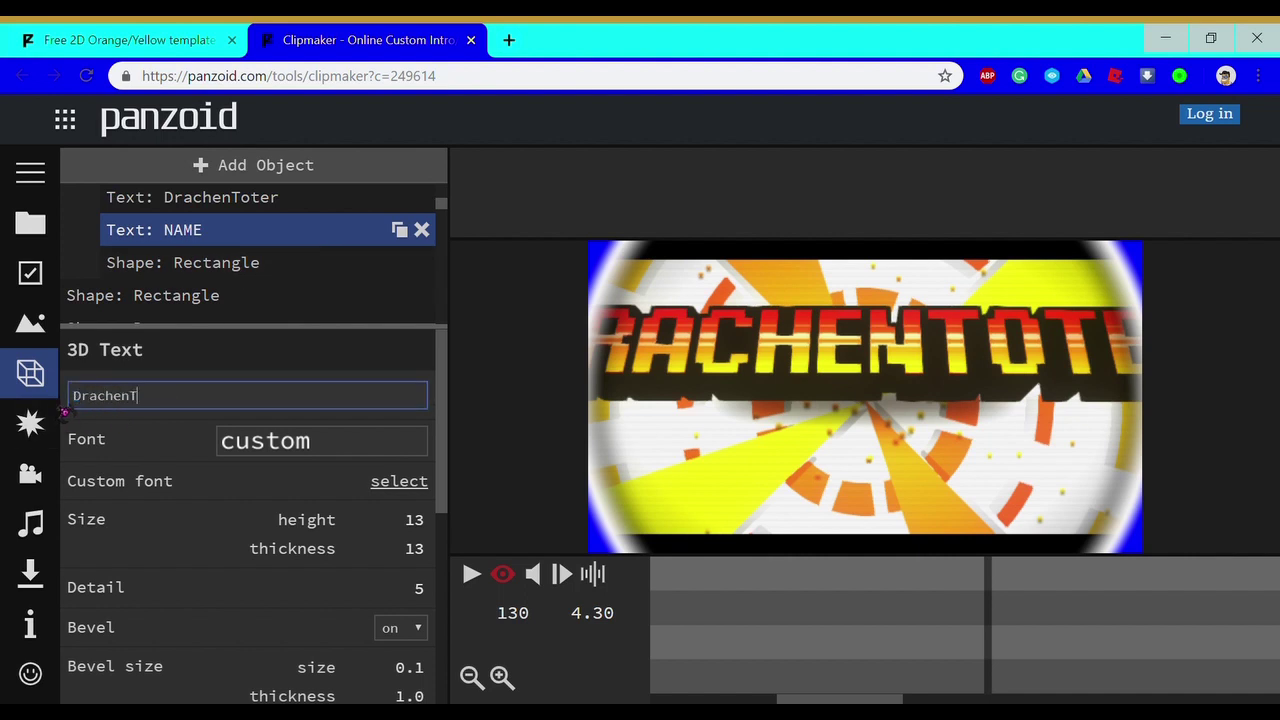
{"action": "type", "text": "achenToter"}
{"action": "key", "text": "Return"}
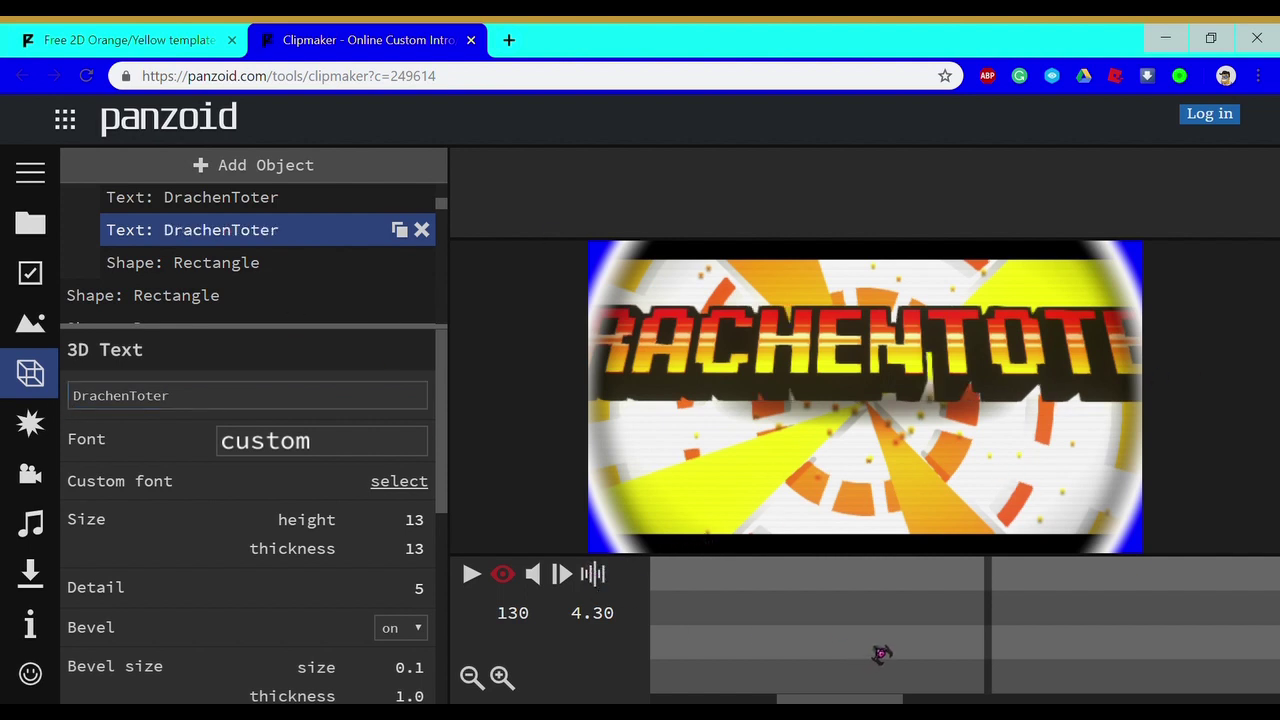
- Play the retitled intro from its first frame and pause it with the effects preview turned off
{"action": "left_click_drag", "start_coordinate": [997, 629], "coordinate": [18, 677]}
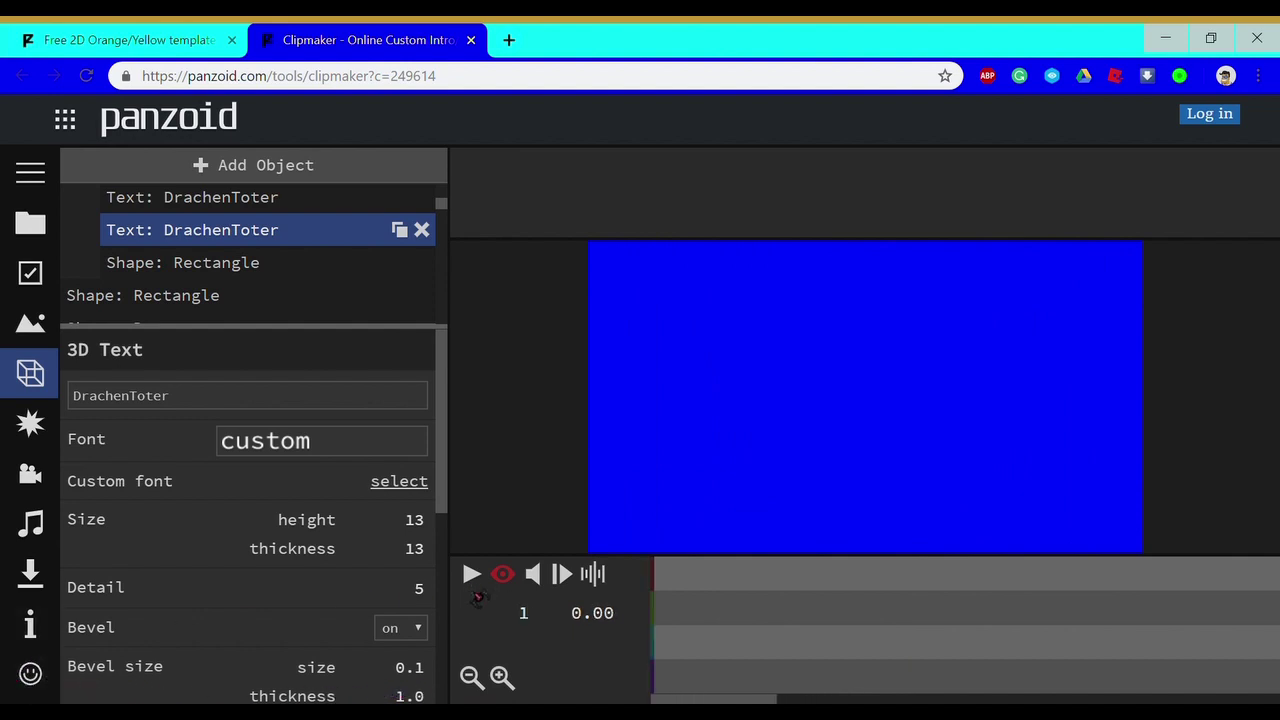
{"action": "left_click", "coordinate": [473, 578]}
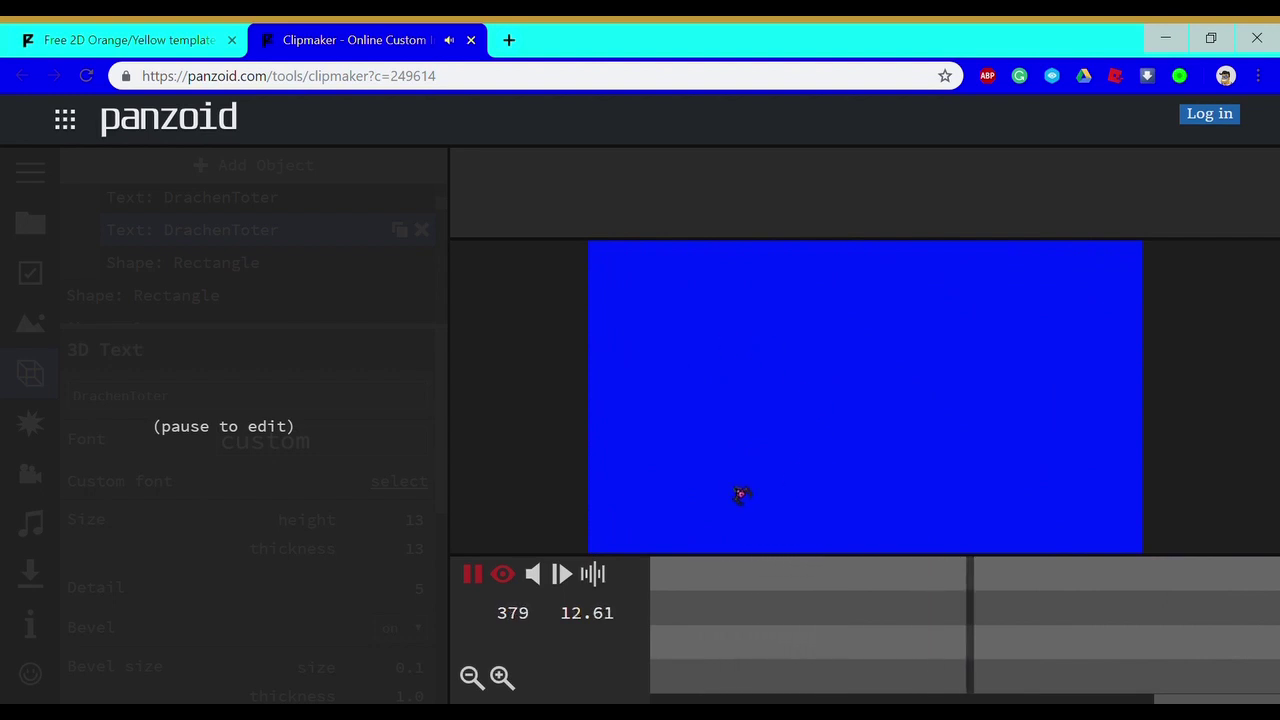
{"action": "left_click", "coordinate": [503, 578]}
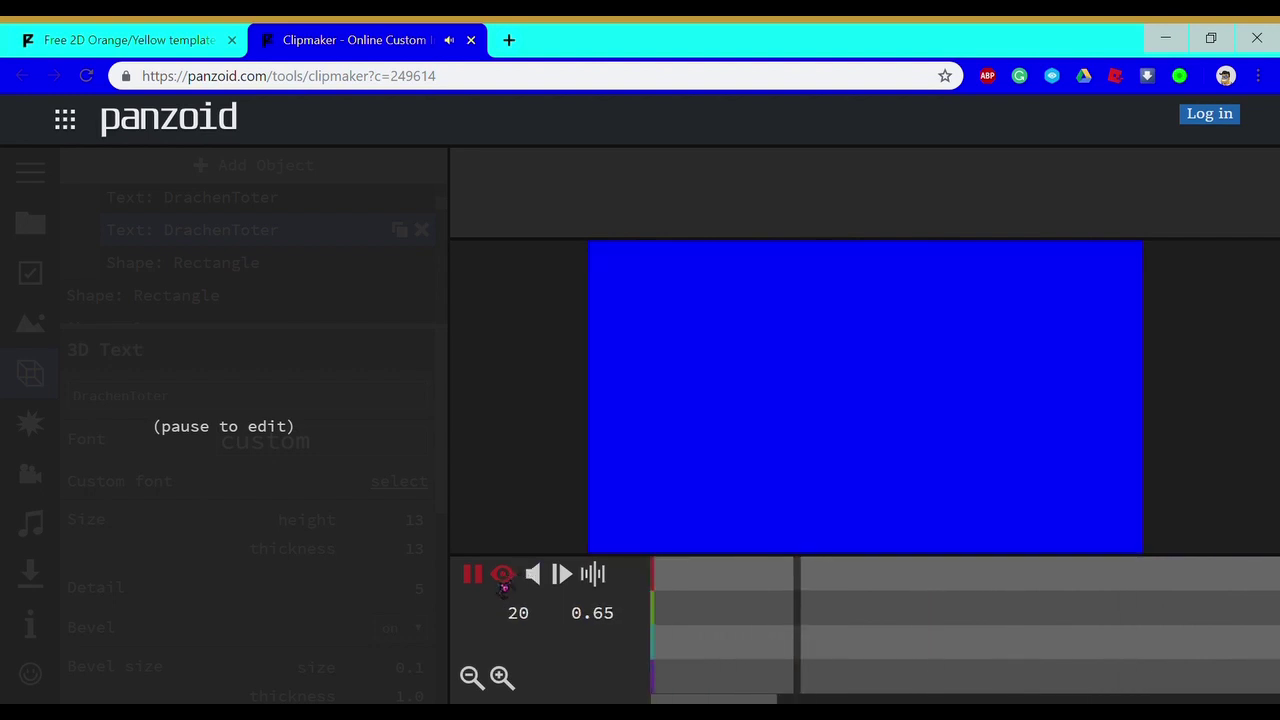
{"action": "left_click", "coordinate": [472, 574]}
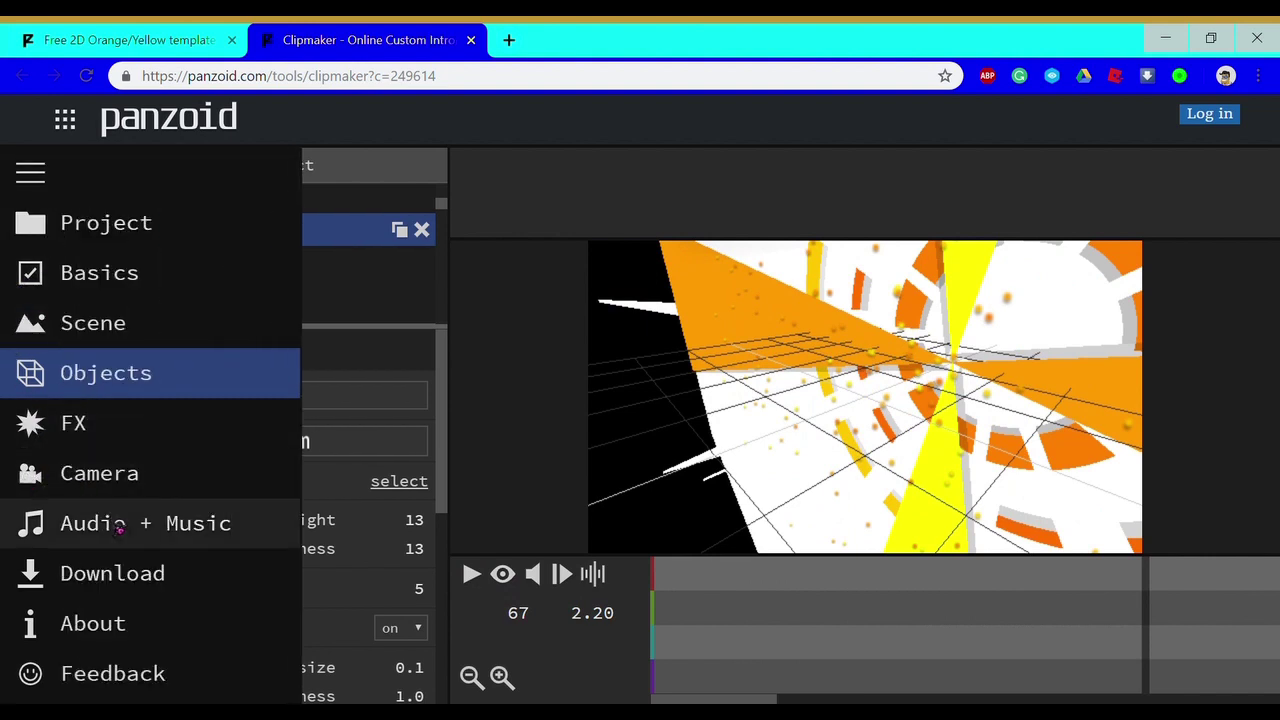
- Look over the project's audio track, effects and camera settings
{"action": "left_click", "coordinate": [112, 522]}
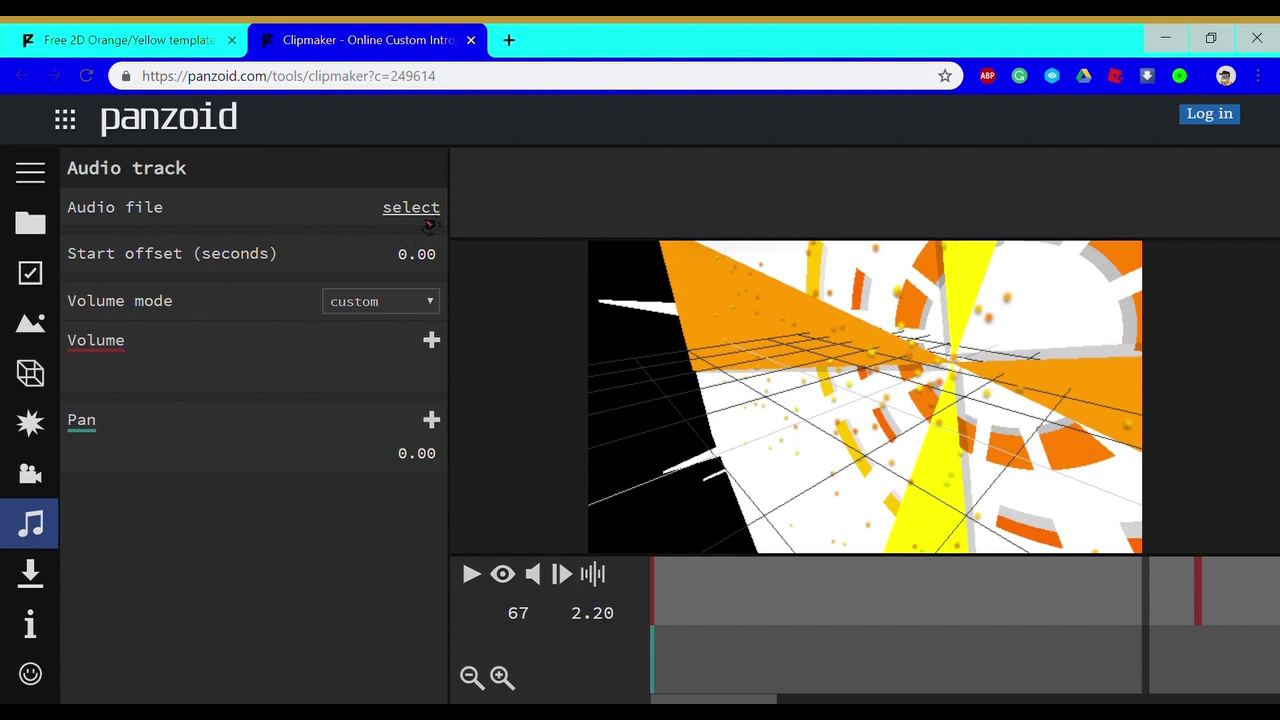
{"action": "left_click", "coordinate": [30, 423]}
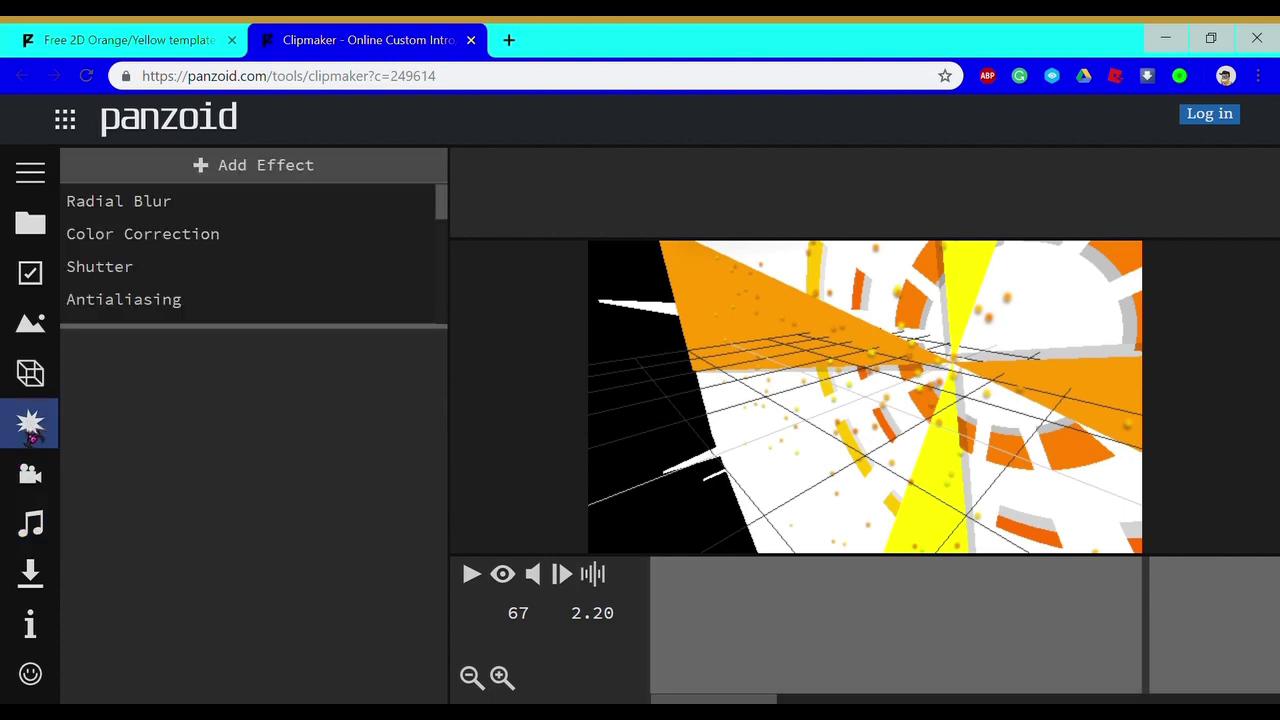
{"action": "left_click", "coordinate": [30, 473]}
{"action": "left_click", "coordinate": [34, 424]}
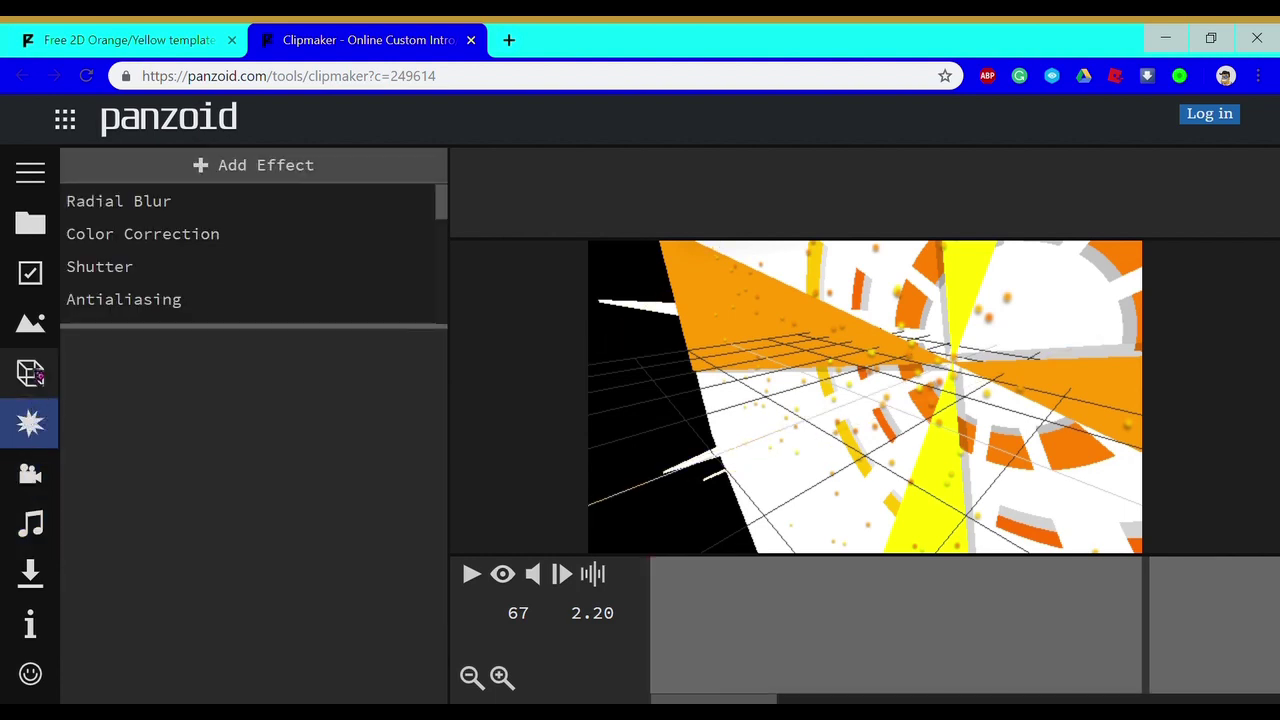
- Set the video download mode to good quality
{"action": "left_click", "coordinate": [36, 583]}
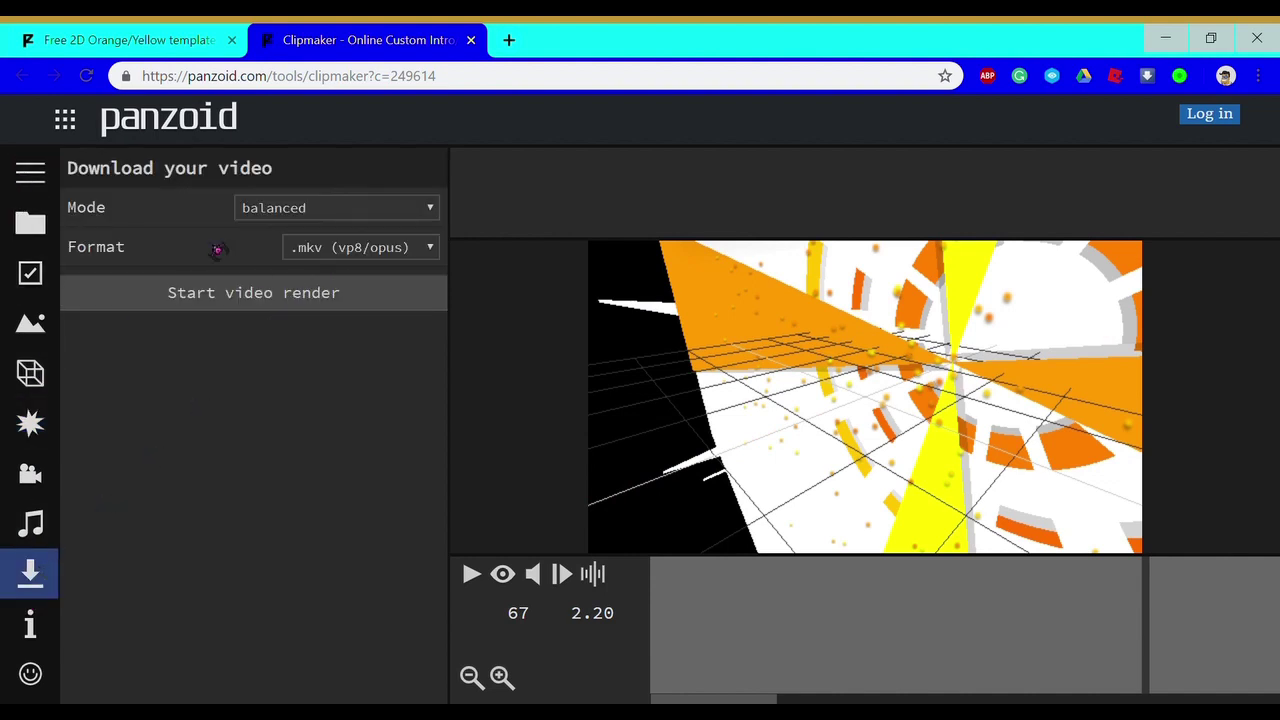
{"action": "left_click", "coordinate": [370, 214]}
{"action": "left_click", "coordinate": [368, 304]}
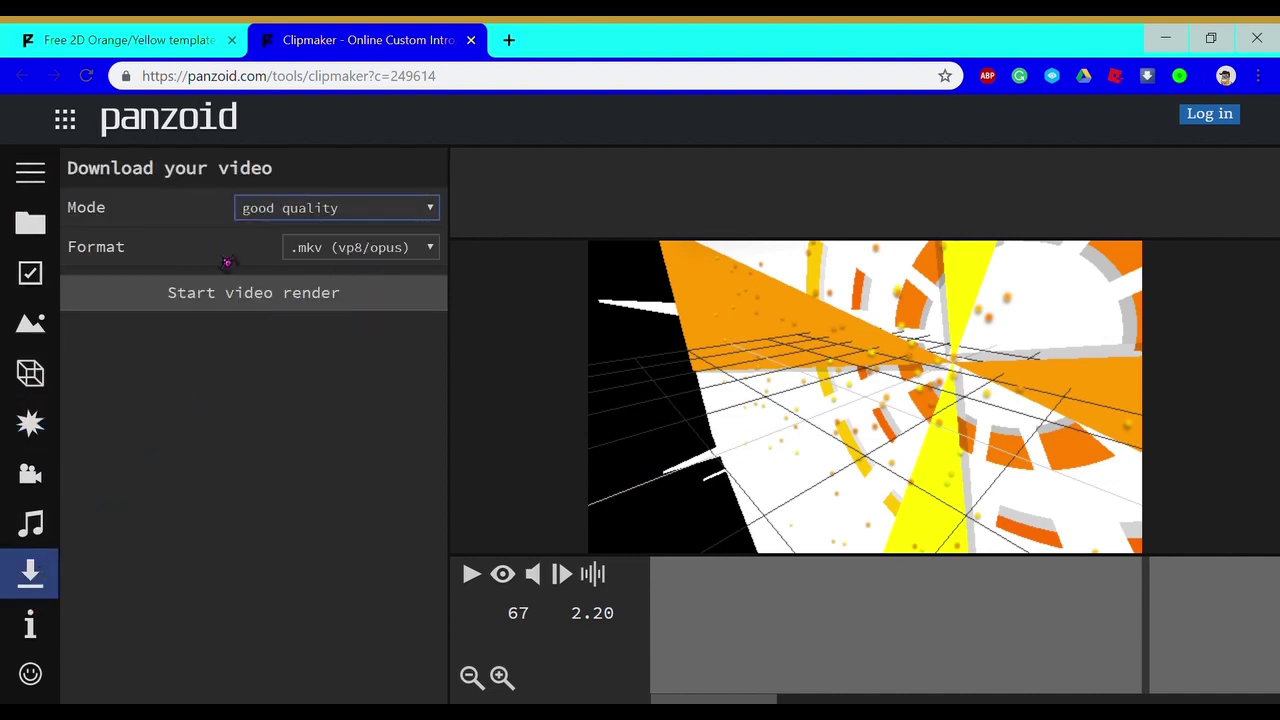
- Open the project's scene settings
{"action": "left_click", "coordinate": [30, 172]}
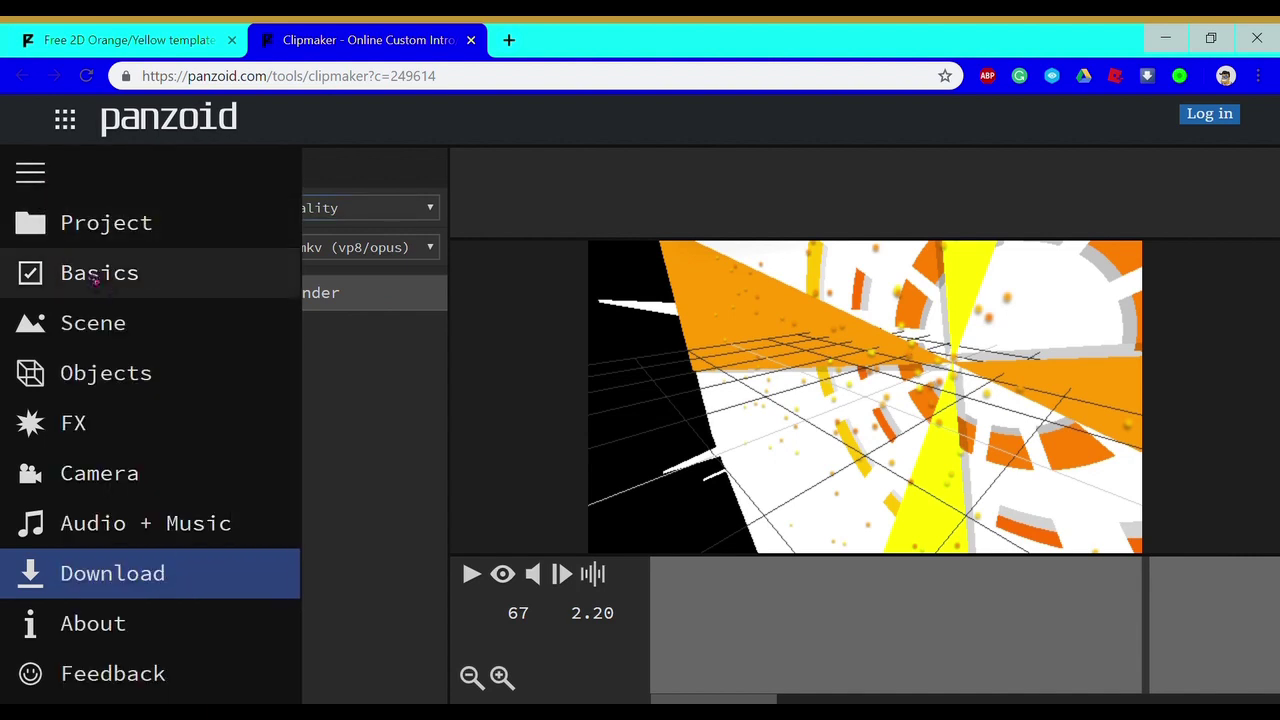
{"action": "left_click", "coordinate": [150, 342]}
{"action": "mouse_move", "coordinate": [40, 196]}
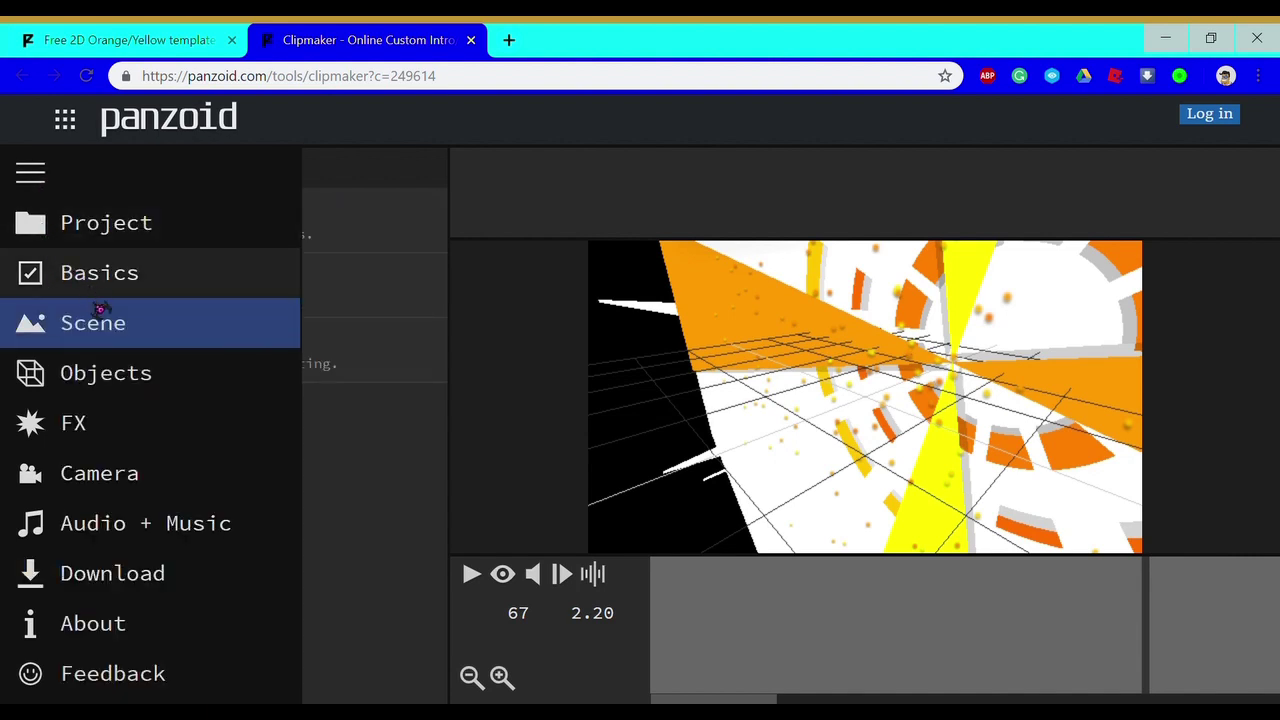
- Review the project's basic video settings and render the intro in good quality as .mkv (vp8/opus)
{"action": "left_click", "coordinate": [100, 273]}
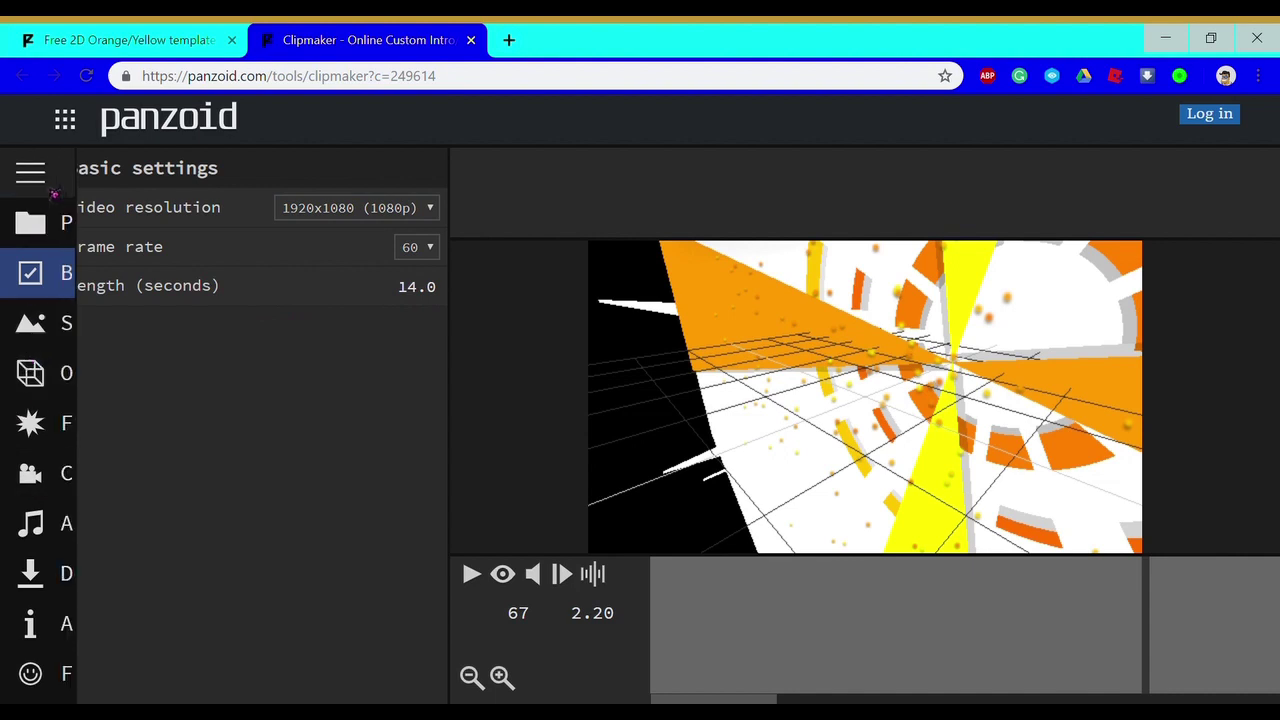
{"action": "mouse_move", "coordinate": [54, 193]}
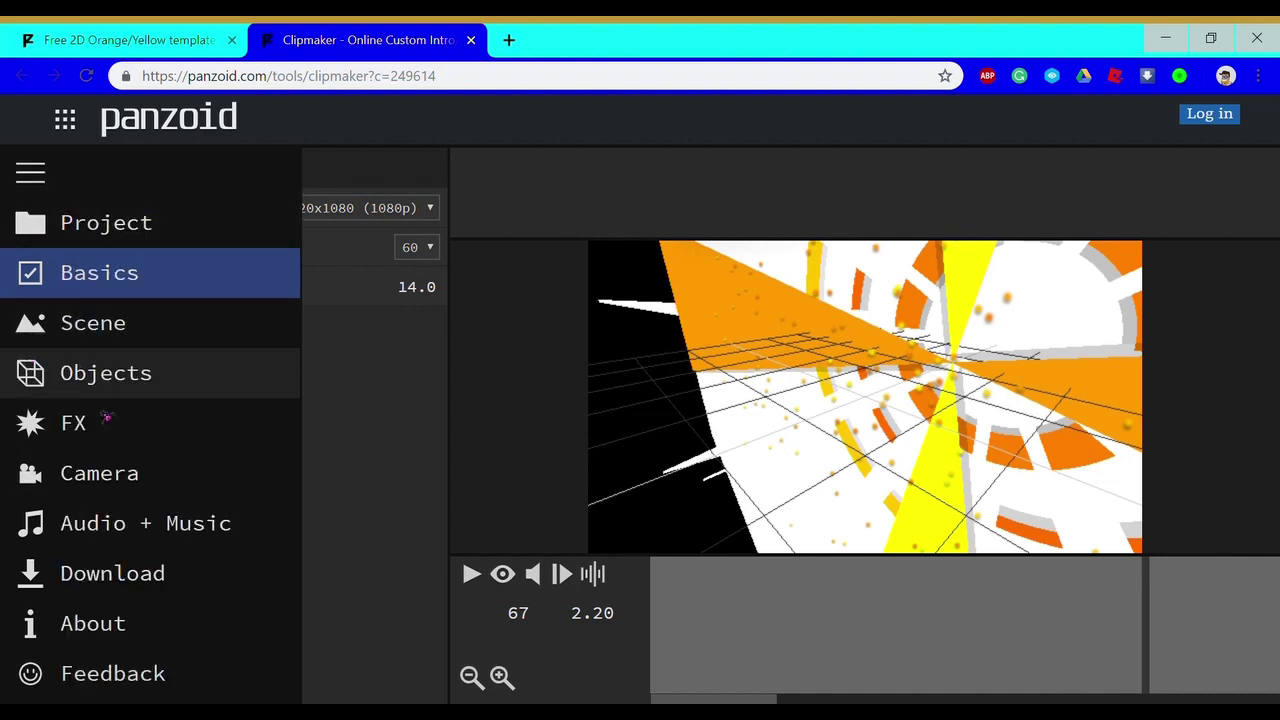
{"action": "left_click", "coordinate": [152, 596]}
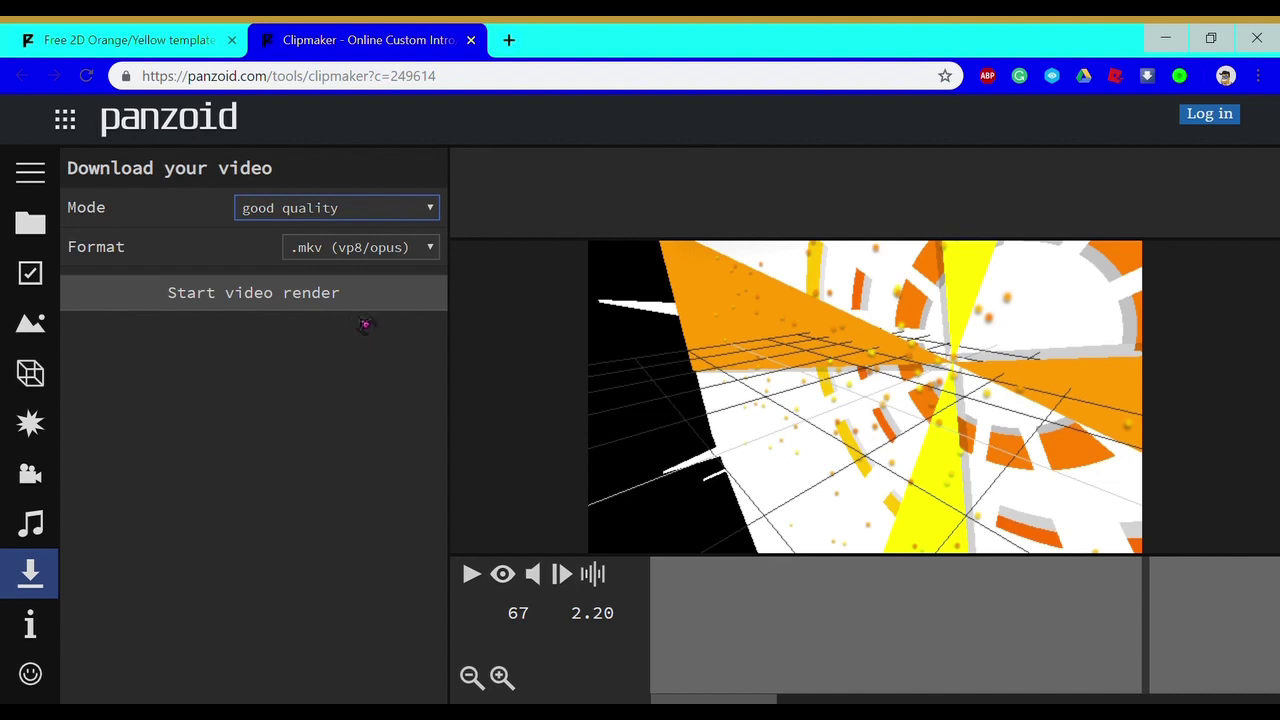
{"action": "left_click", "coordinate": [308, 306]}
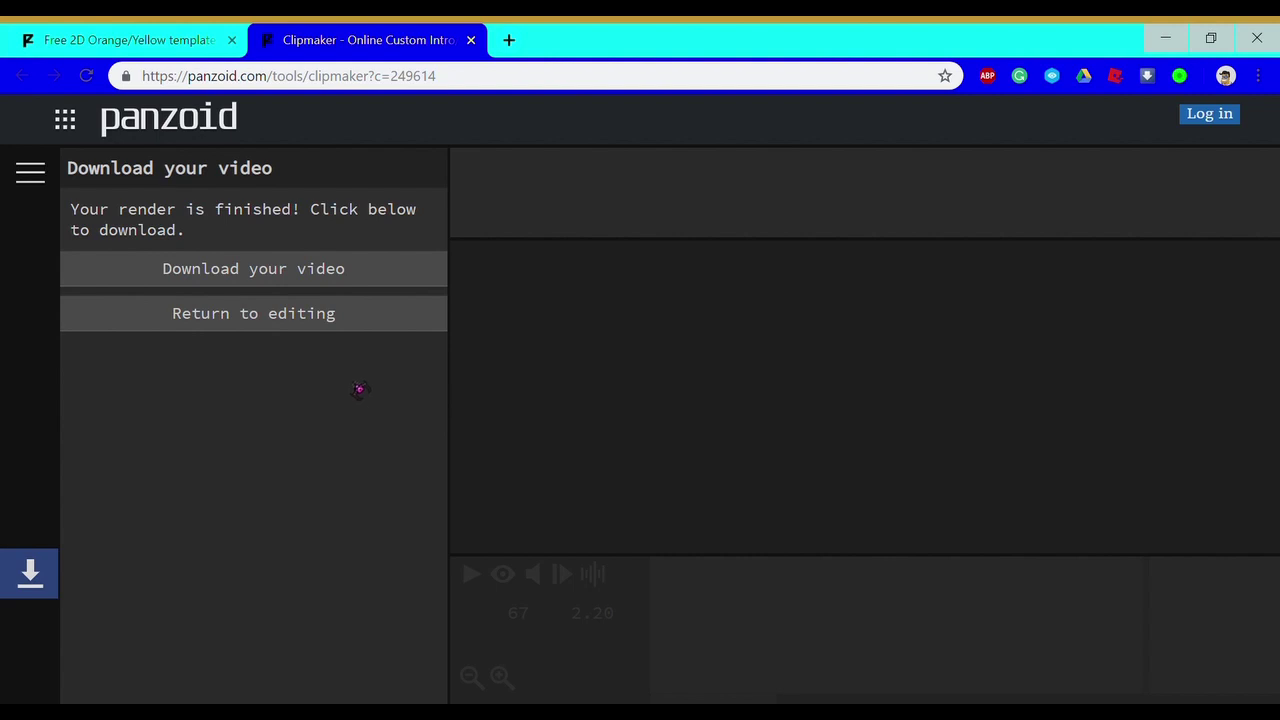
- Download the rendered intro and open the downloaded file video.mkv
{"action": "left_click", "coordinate": [232, 285]}
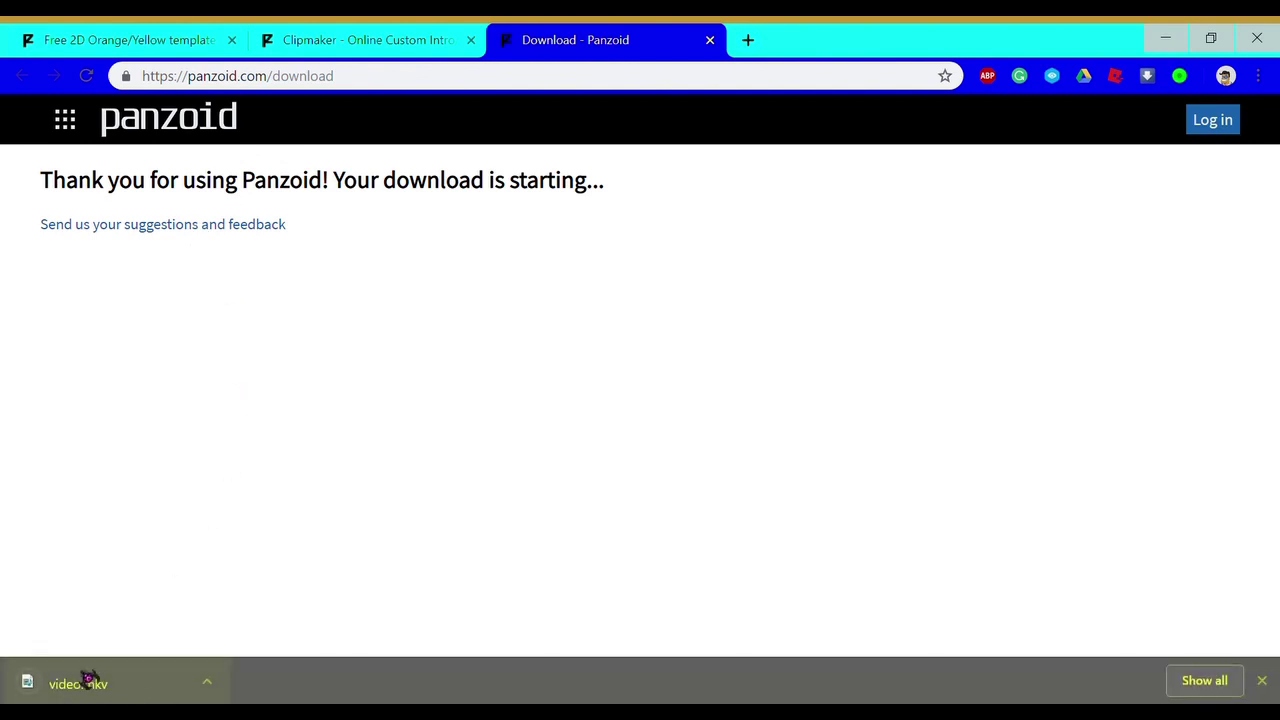
{"action": "left_click", "coordinate": [145, 684]}
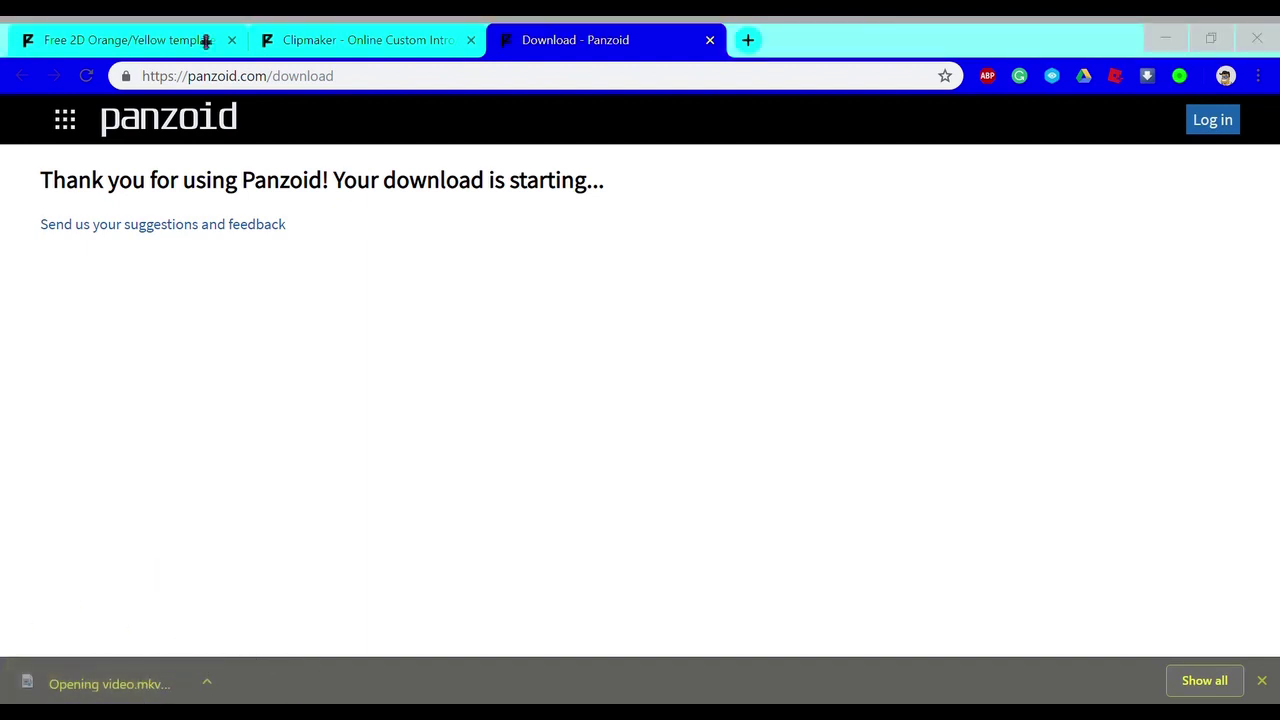